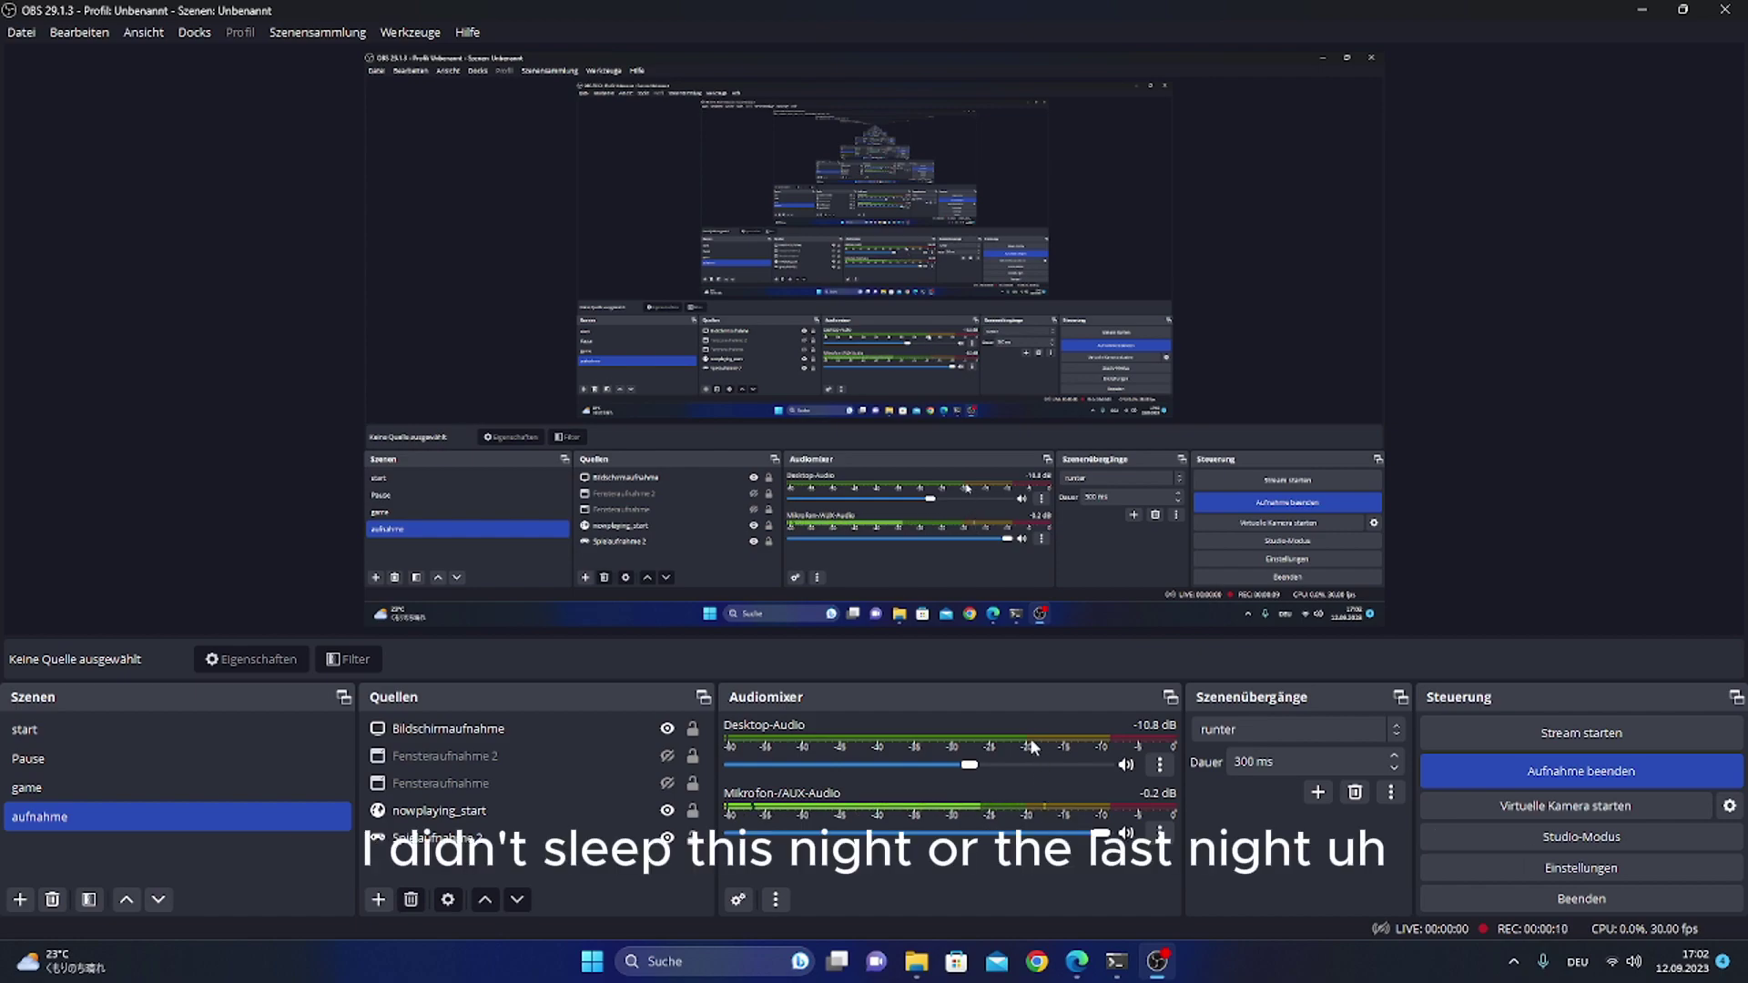
Return to the pip-fixer repository's main page in Edge and bring up PowerShell over it.
left_click(1078, 964)
left_click(943, 537)
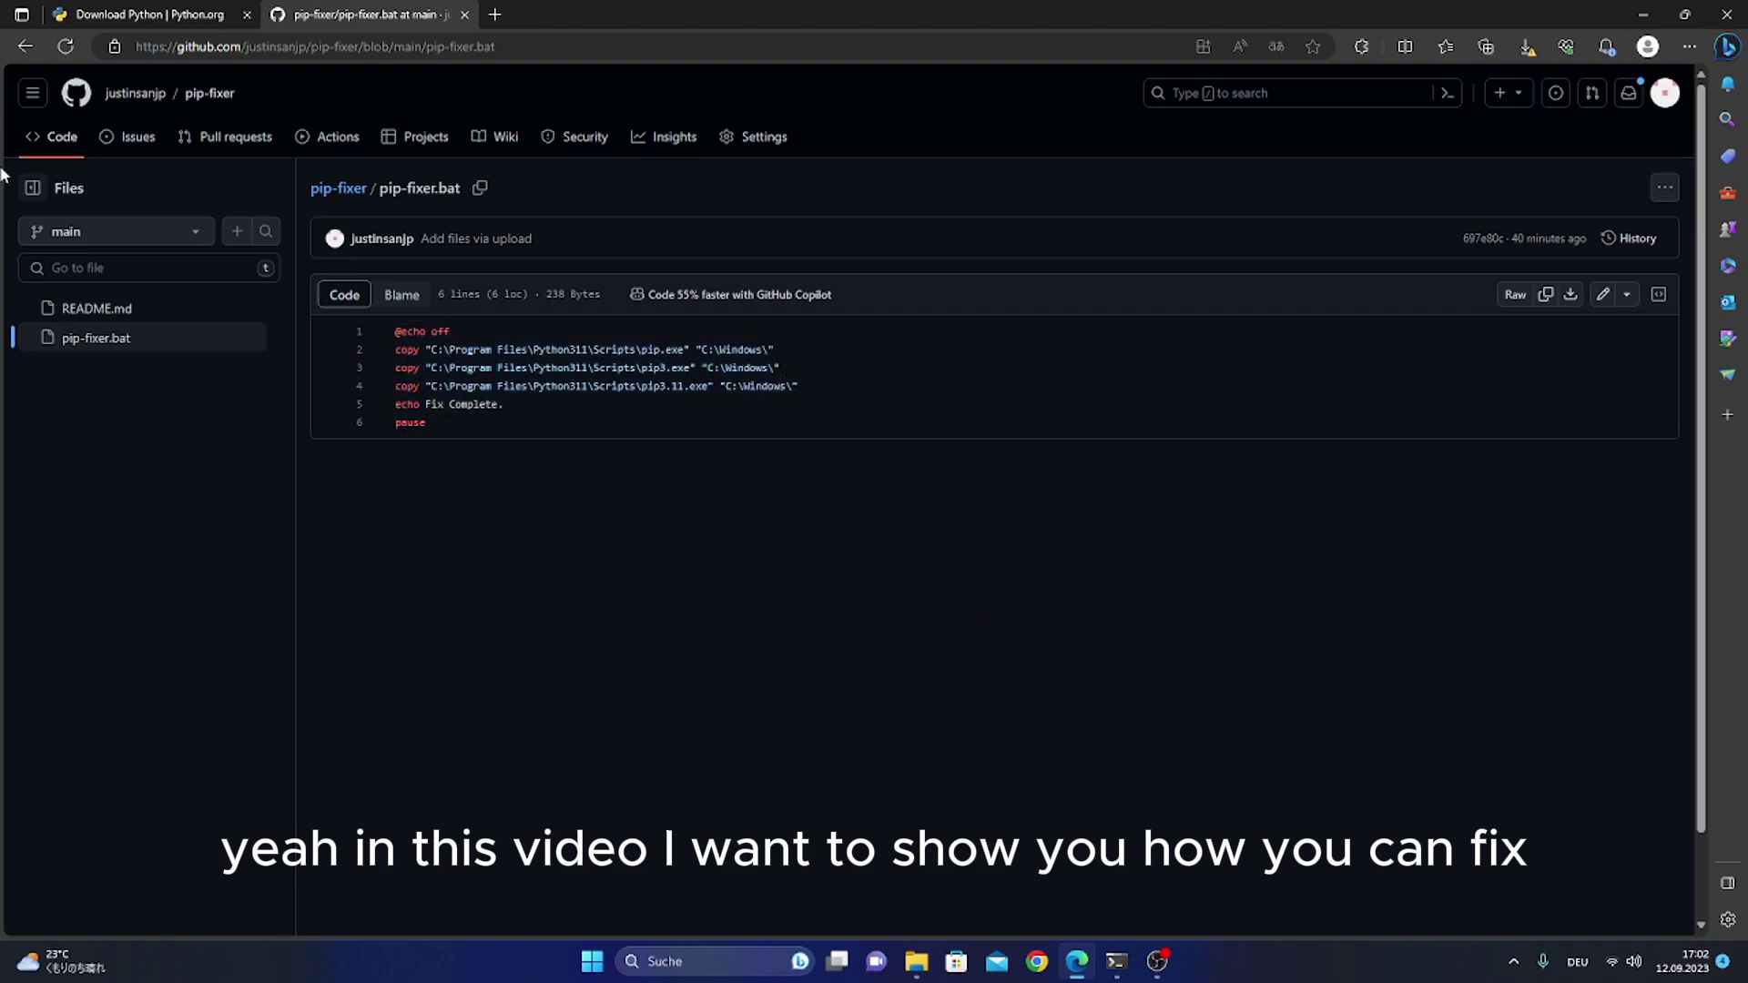
left_click(70, 147)
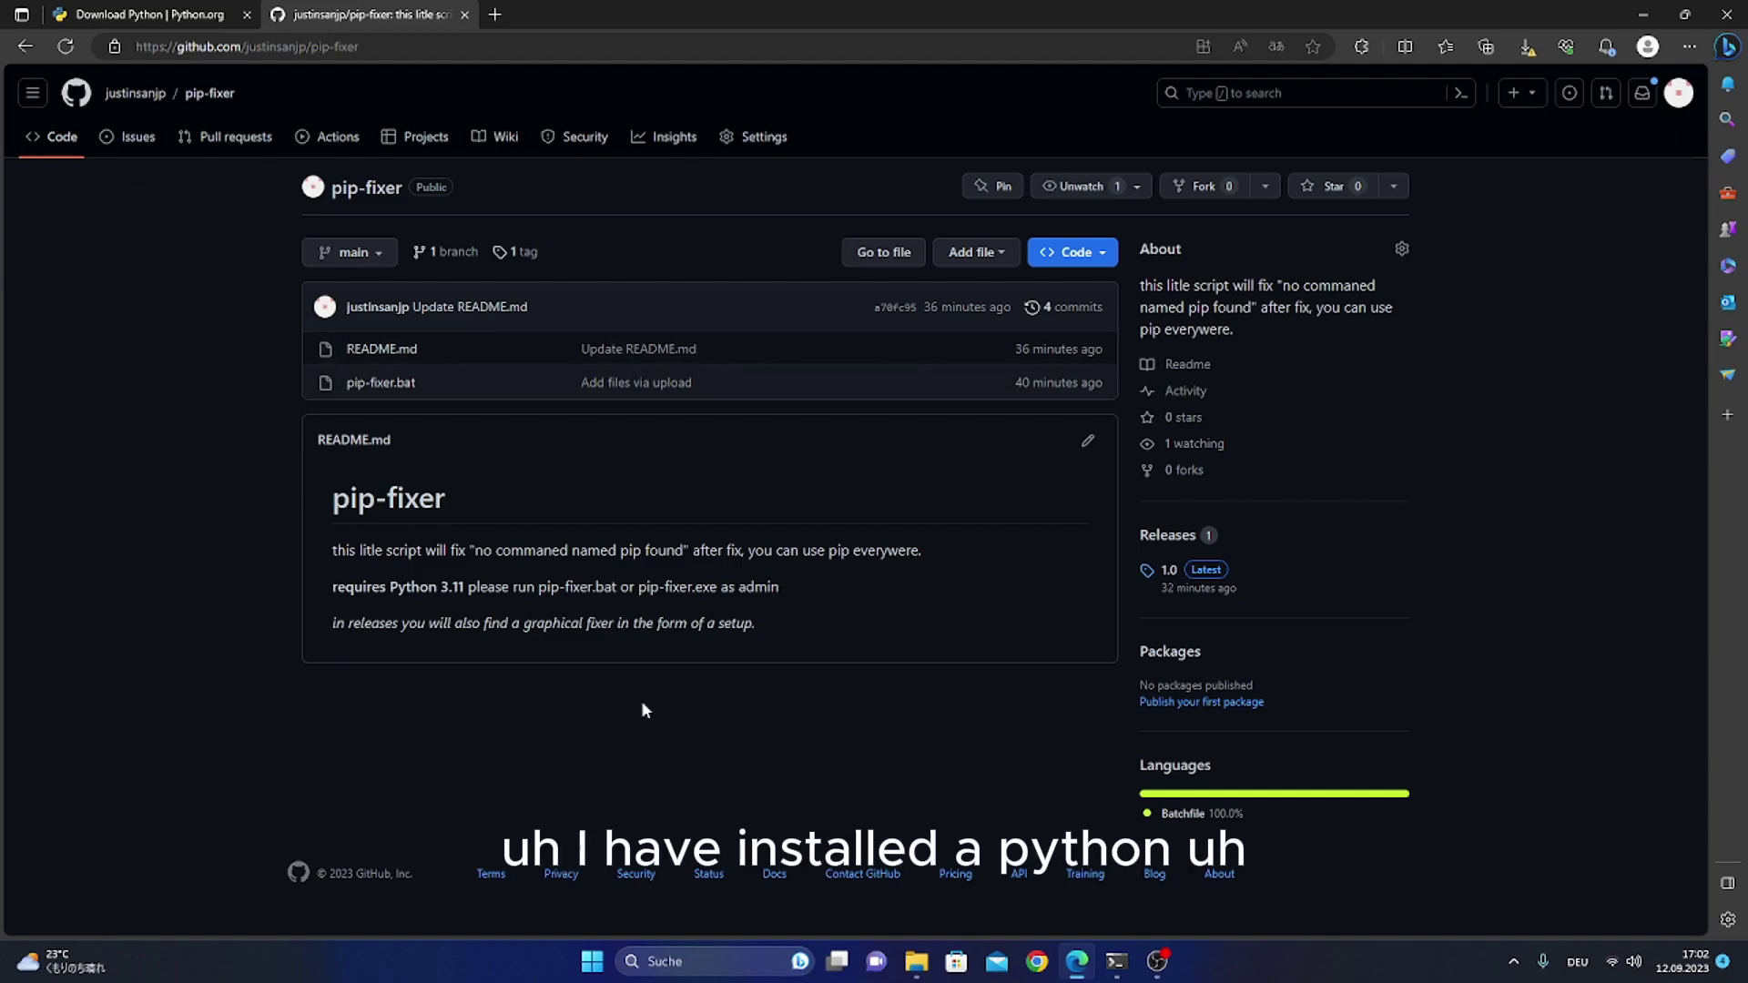
left_click(1116, 964)
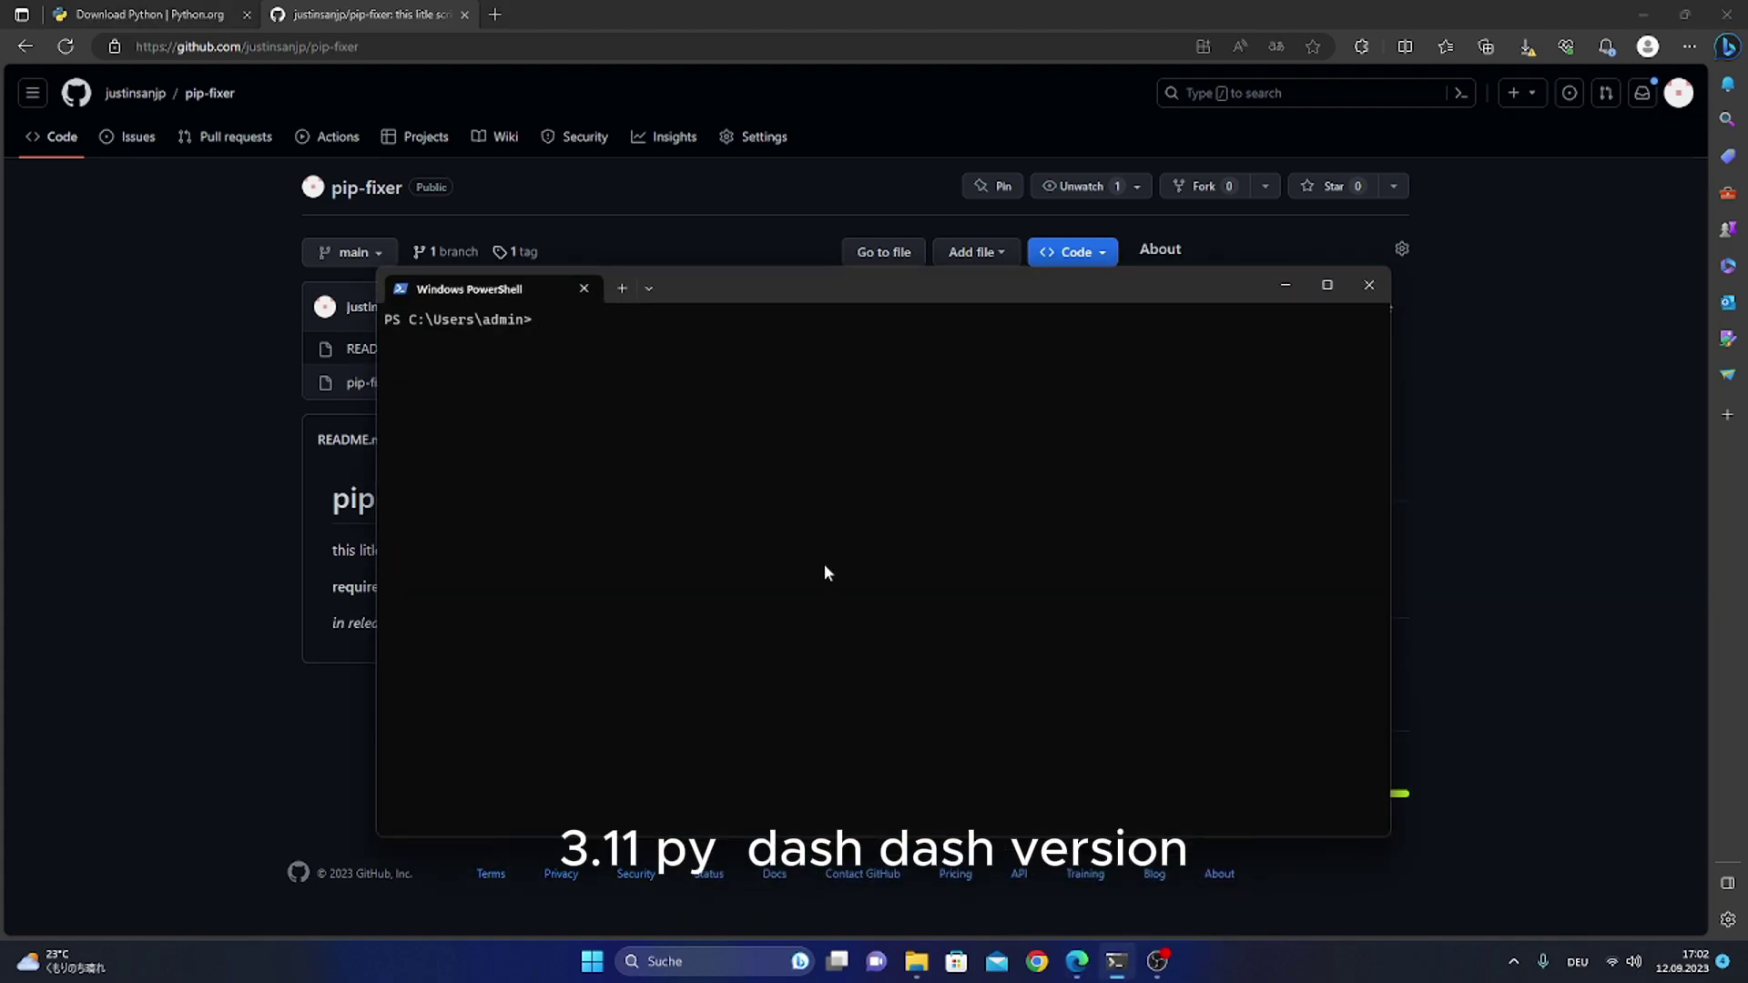
type("py --")
type("version")
Run py --version to confirm Python 3.11.5, then nudge the terminal window.
key("Return")
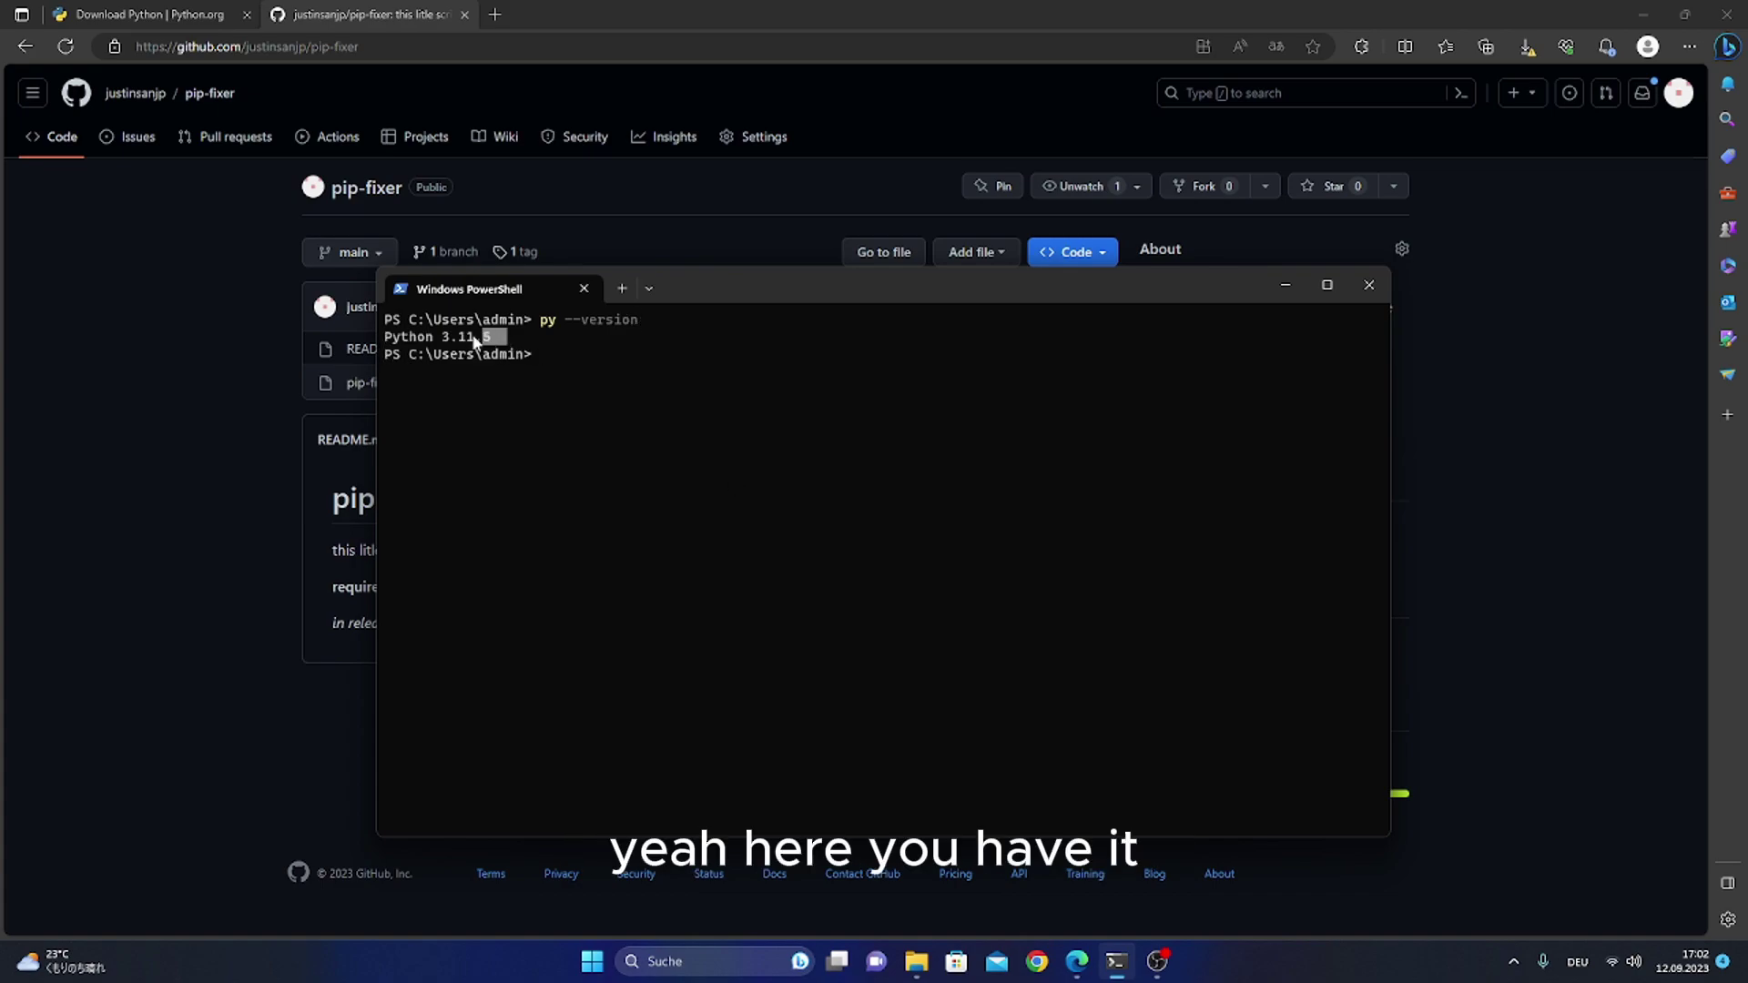
left_click_drag(476, 340, 384, 341)
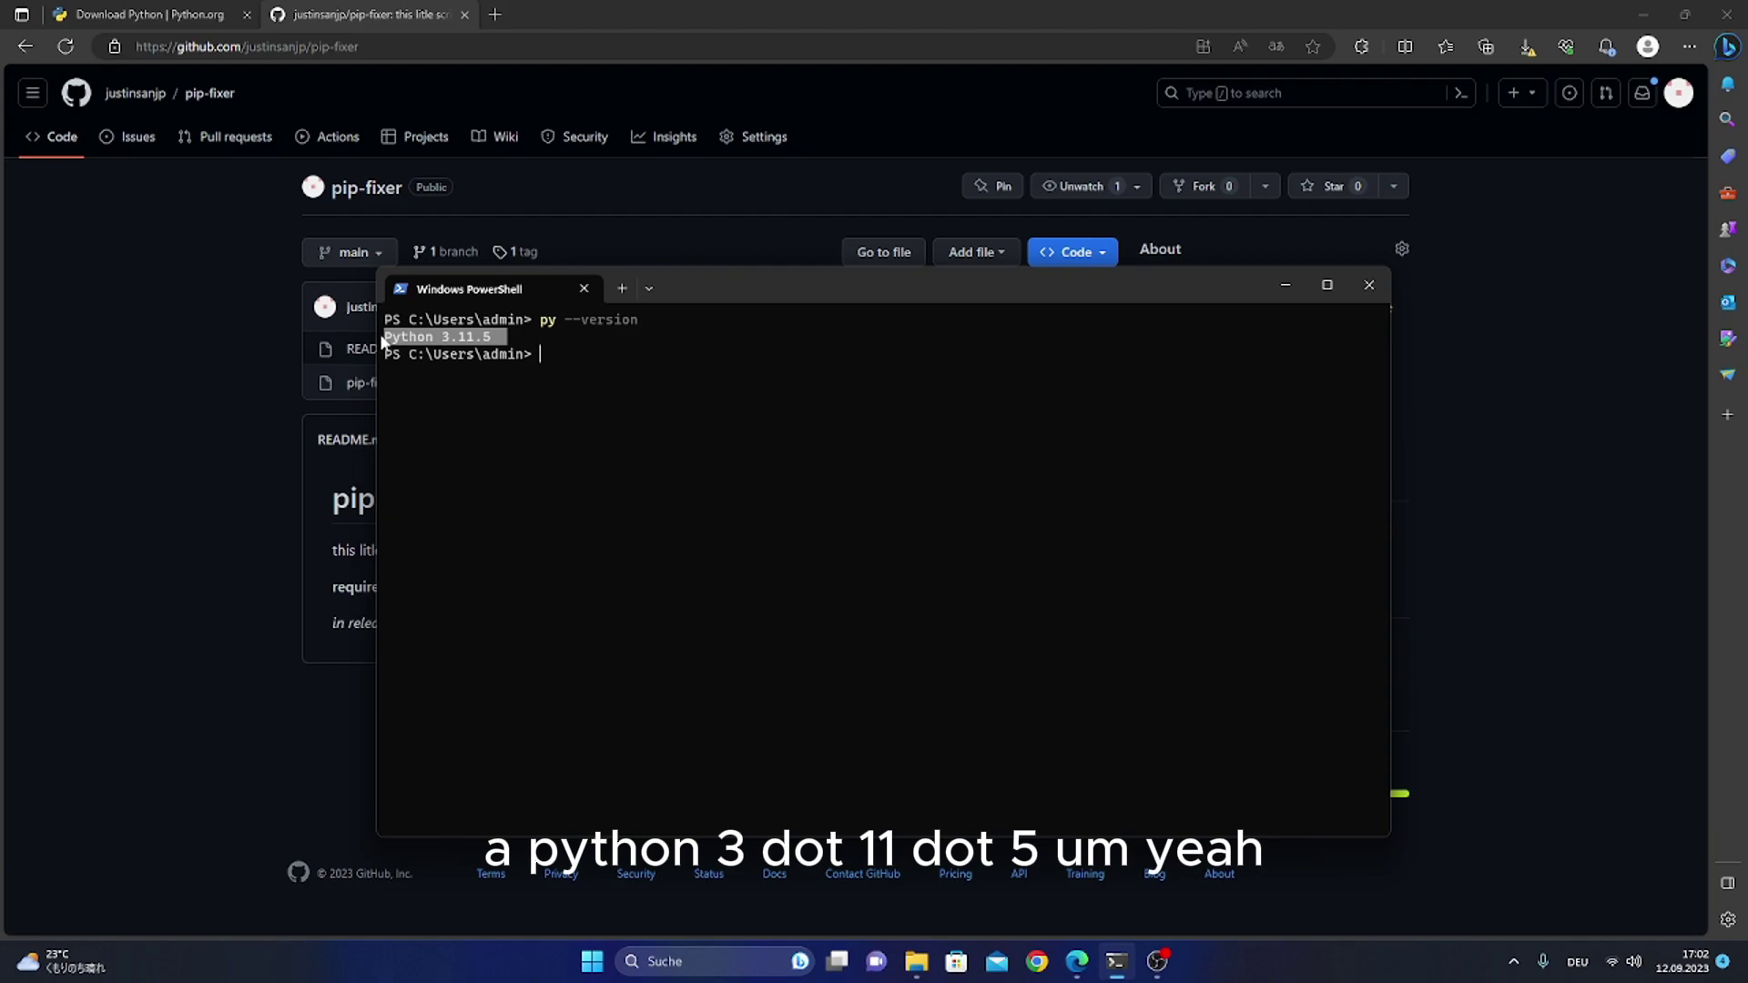
left_click(527, 344)
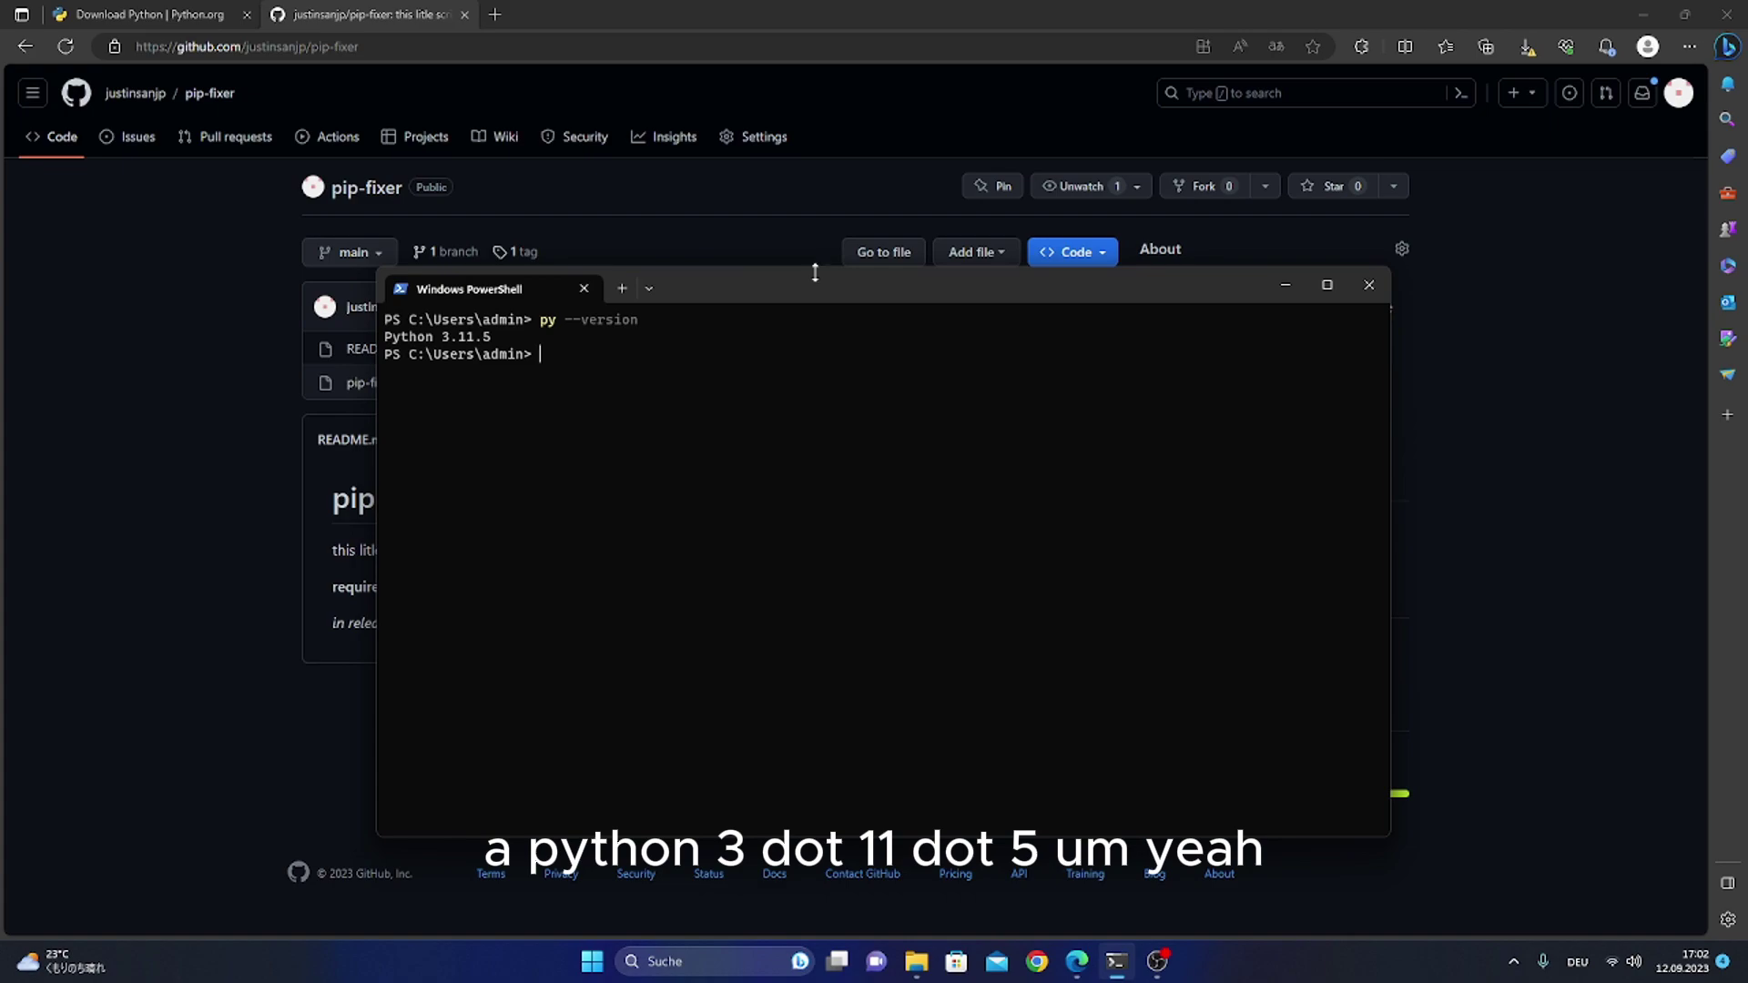
left_click_drag(814, 284, 836, 237)
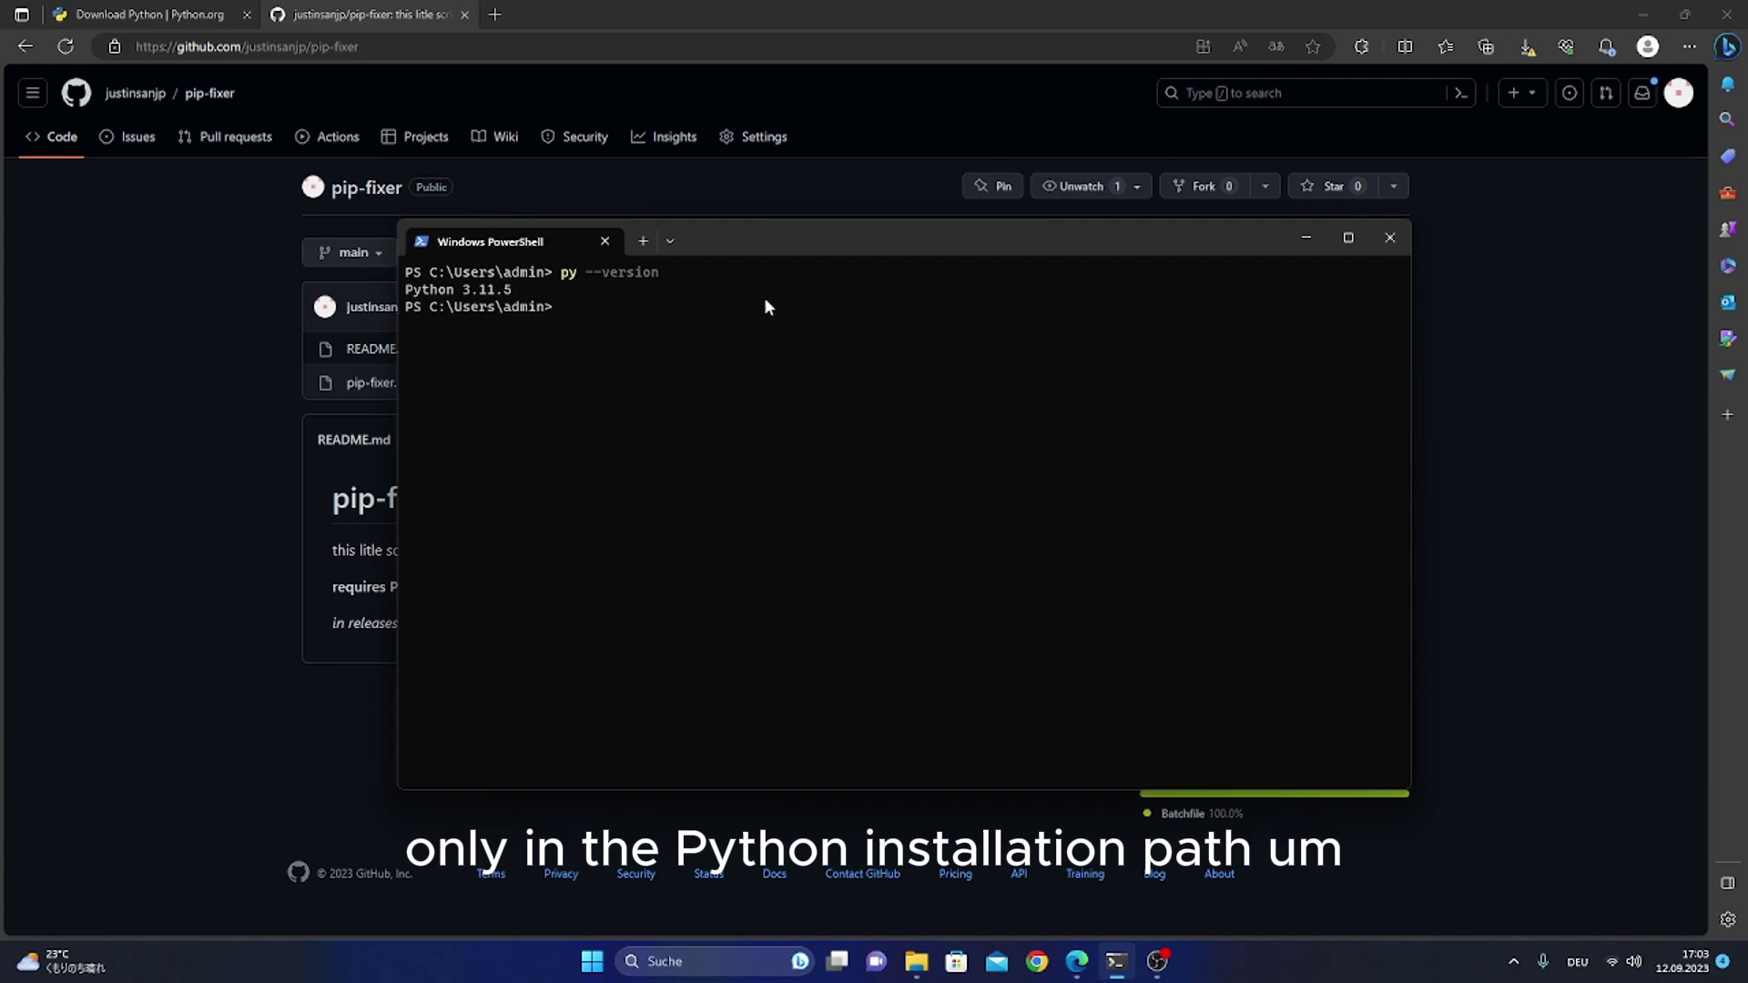
Hide the terminal and read through pip-fixer.bat, highlighting its Python Scripts path.
left_click_drag(774, 246, 662, 430)
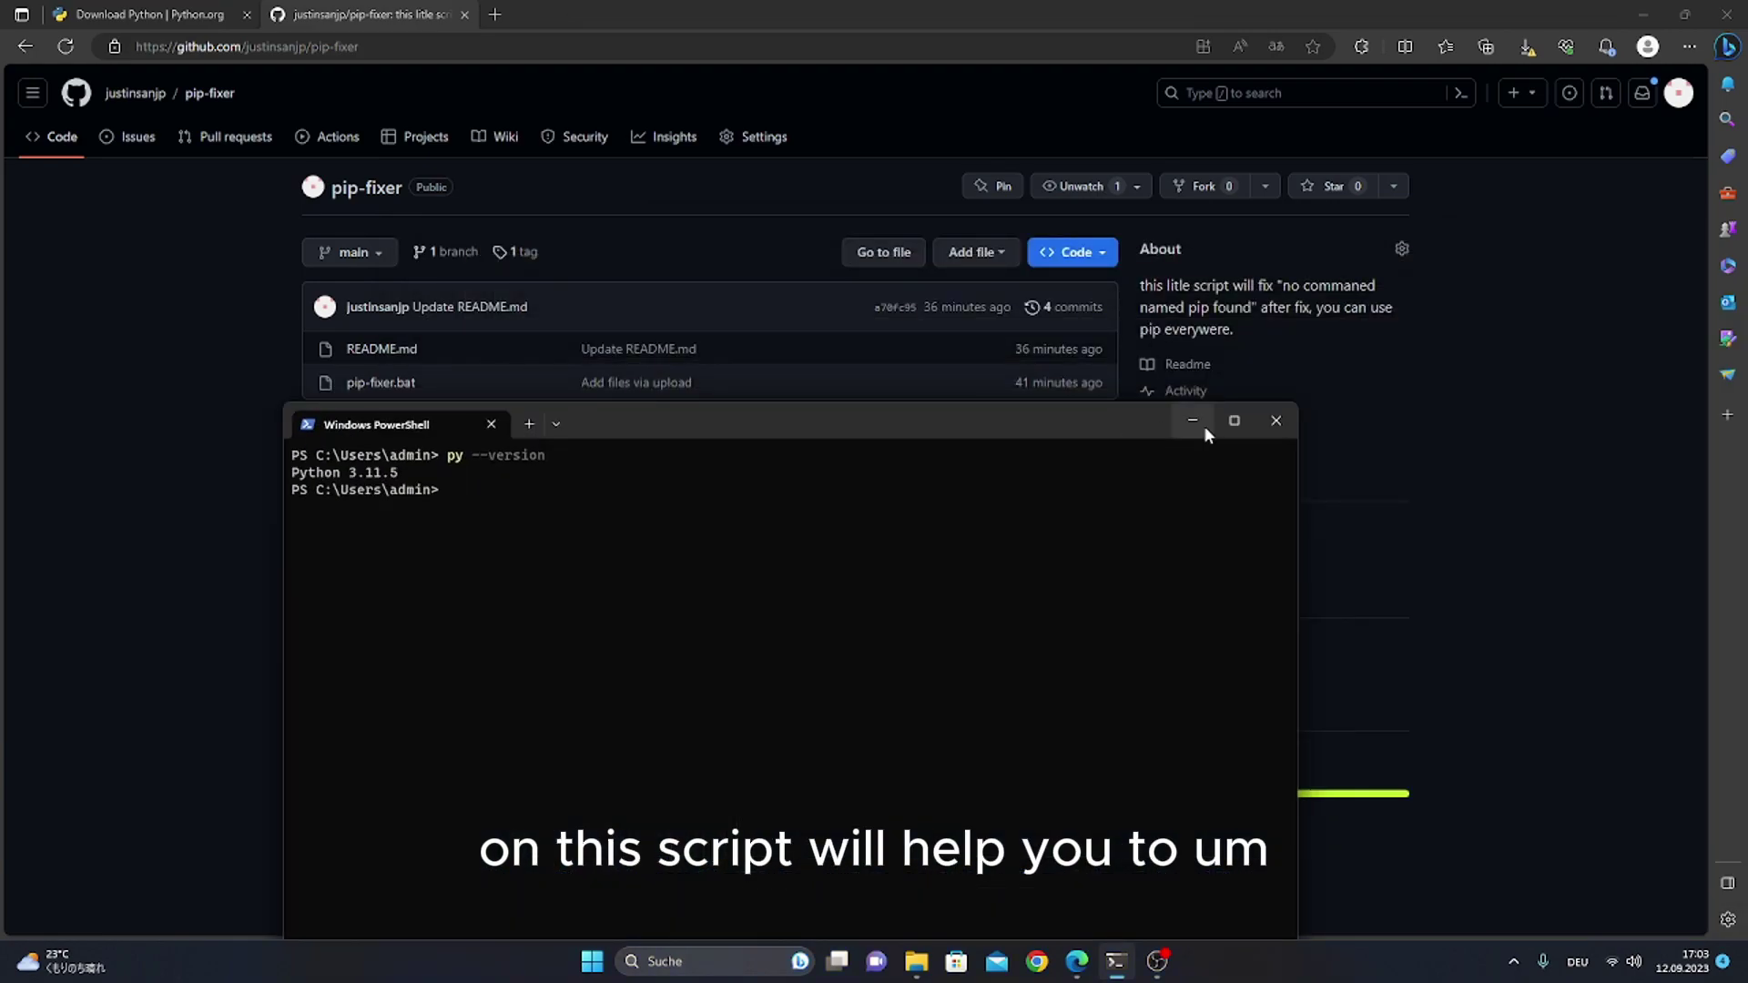
left_click(1192, 423)
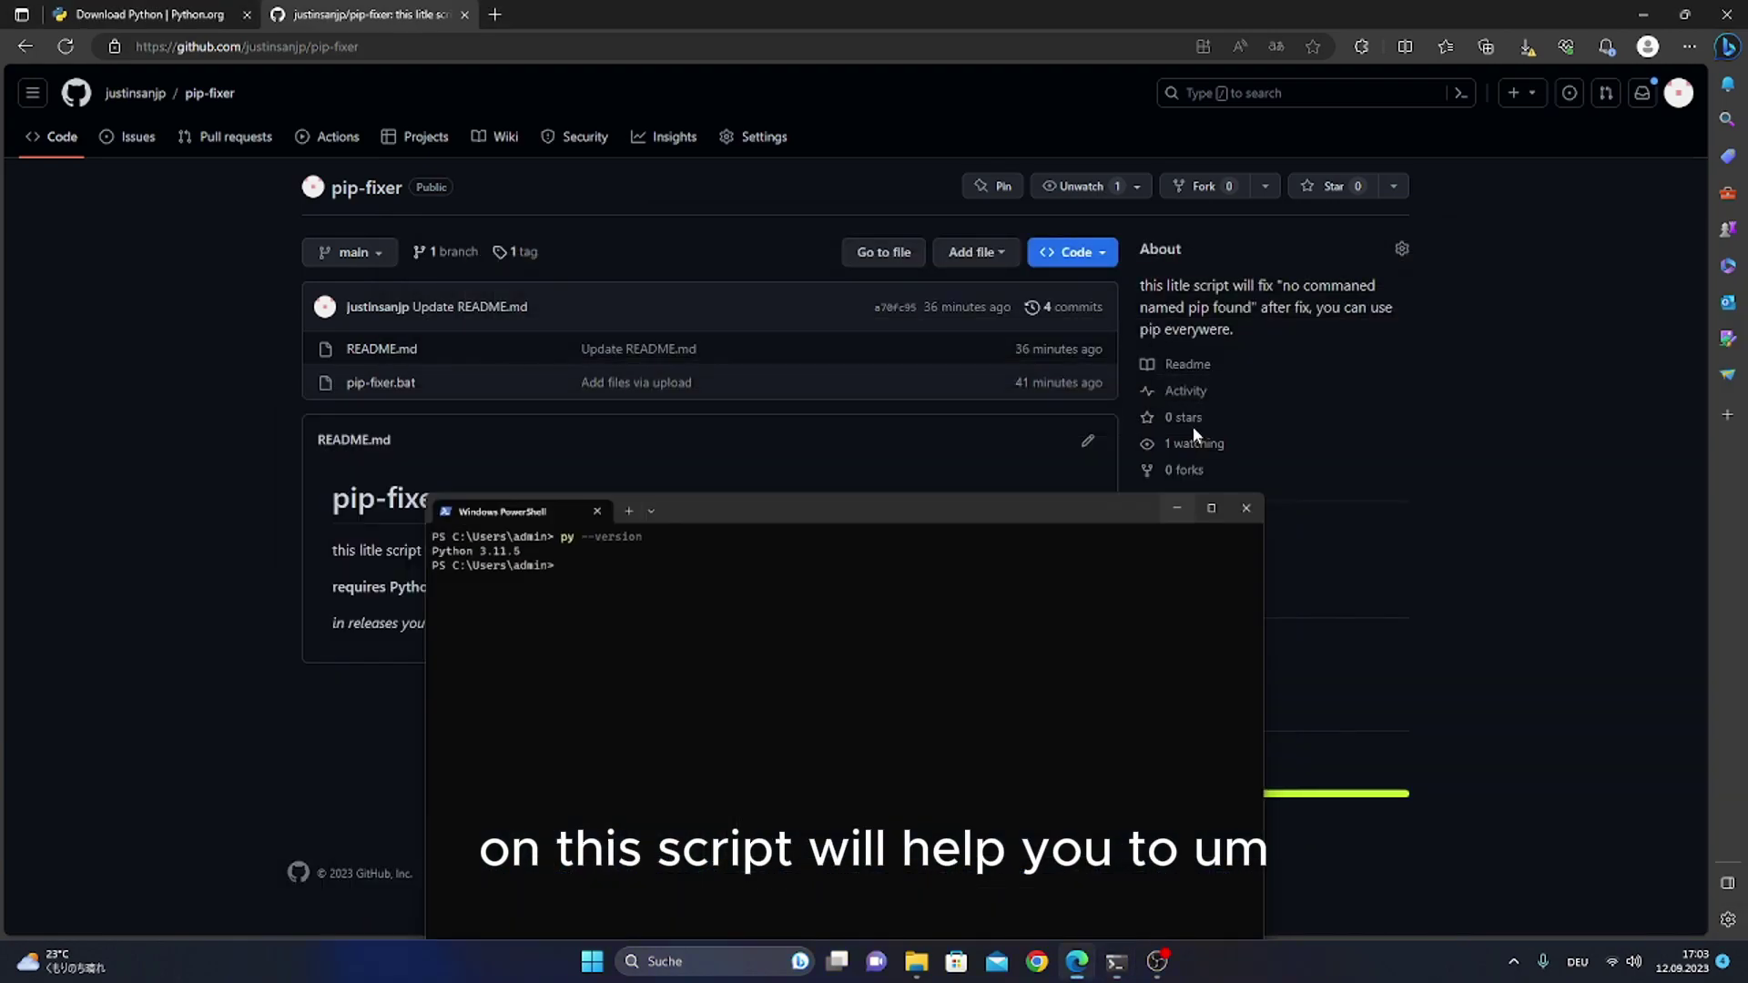
left_click(386, 383)
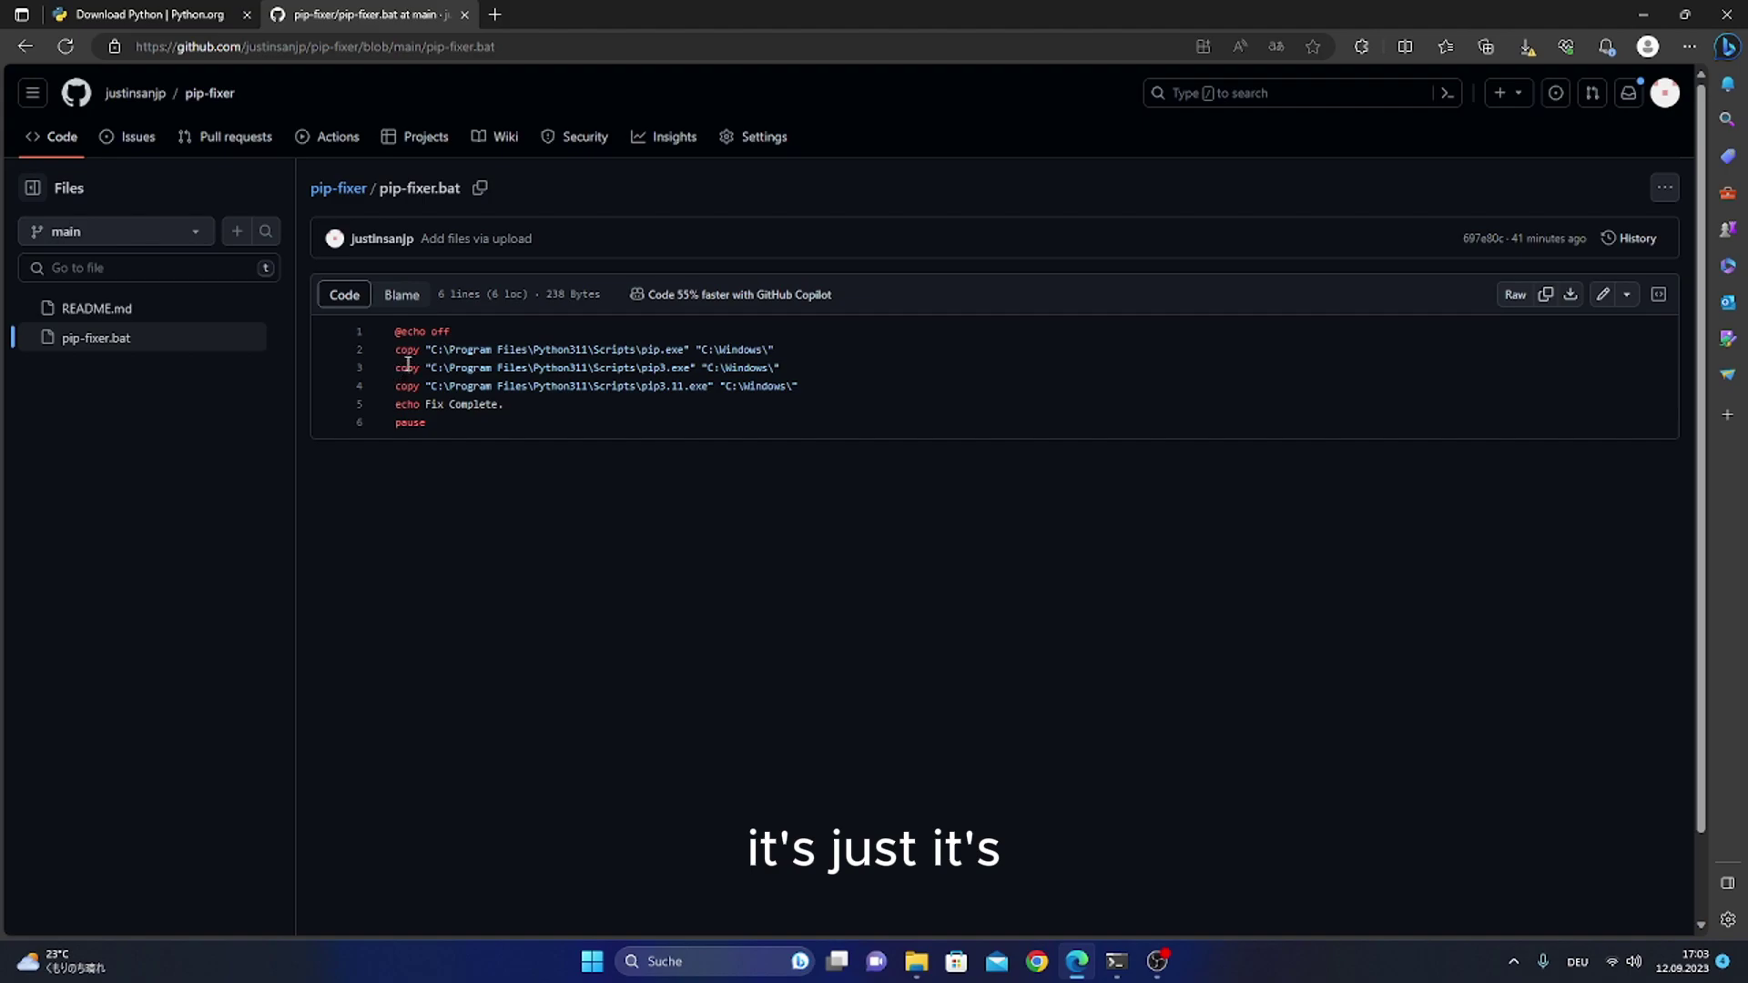
left_click_drag(397, 332, 689, 354)
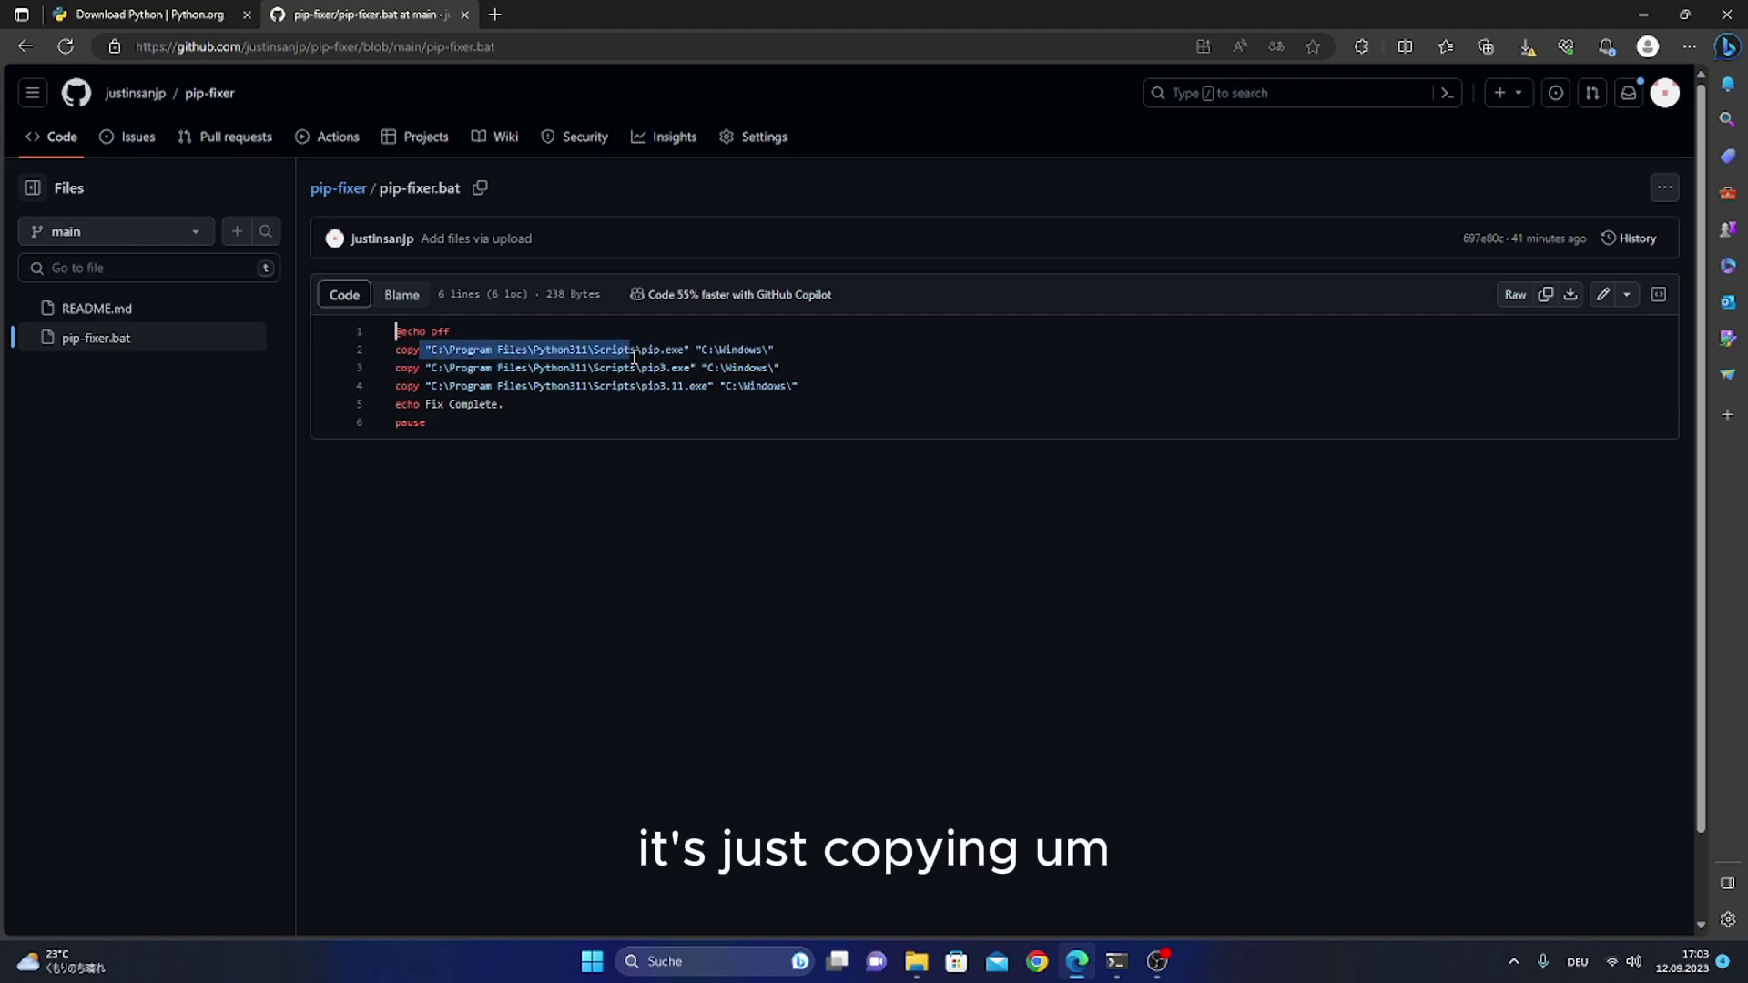
mouse_move(687, 352)
left_mouse_down()
mouse_move(656, 359)
mouse_move(707, 387)
mouse_move(775, 349)
mouse_move(806, 386)
mouse_move(720, 368)
left_mouse_up()
left_click(774, 350)
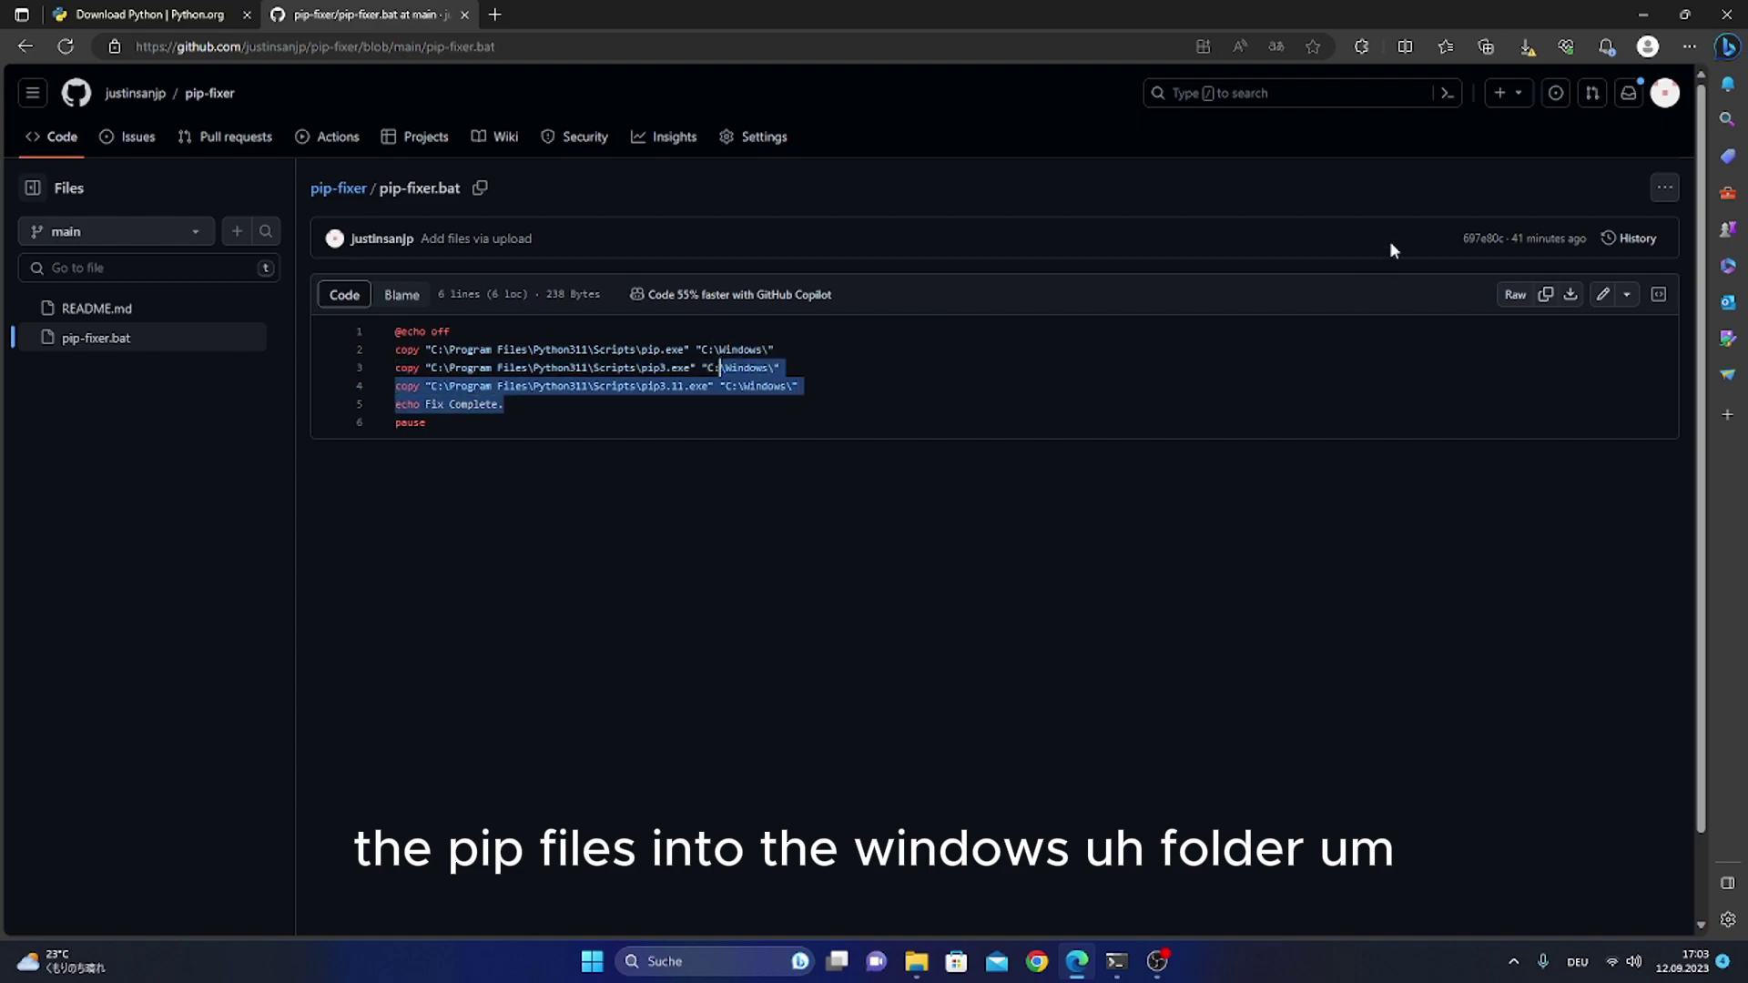
left_click(831, 406)
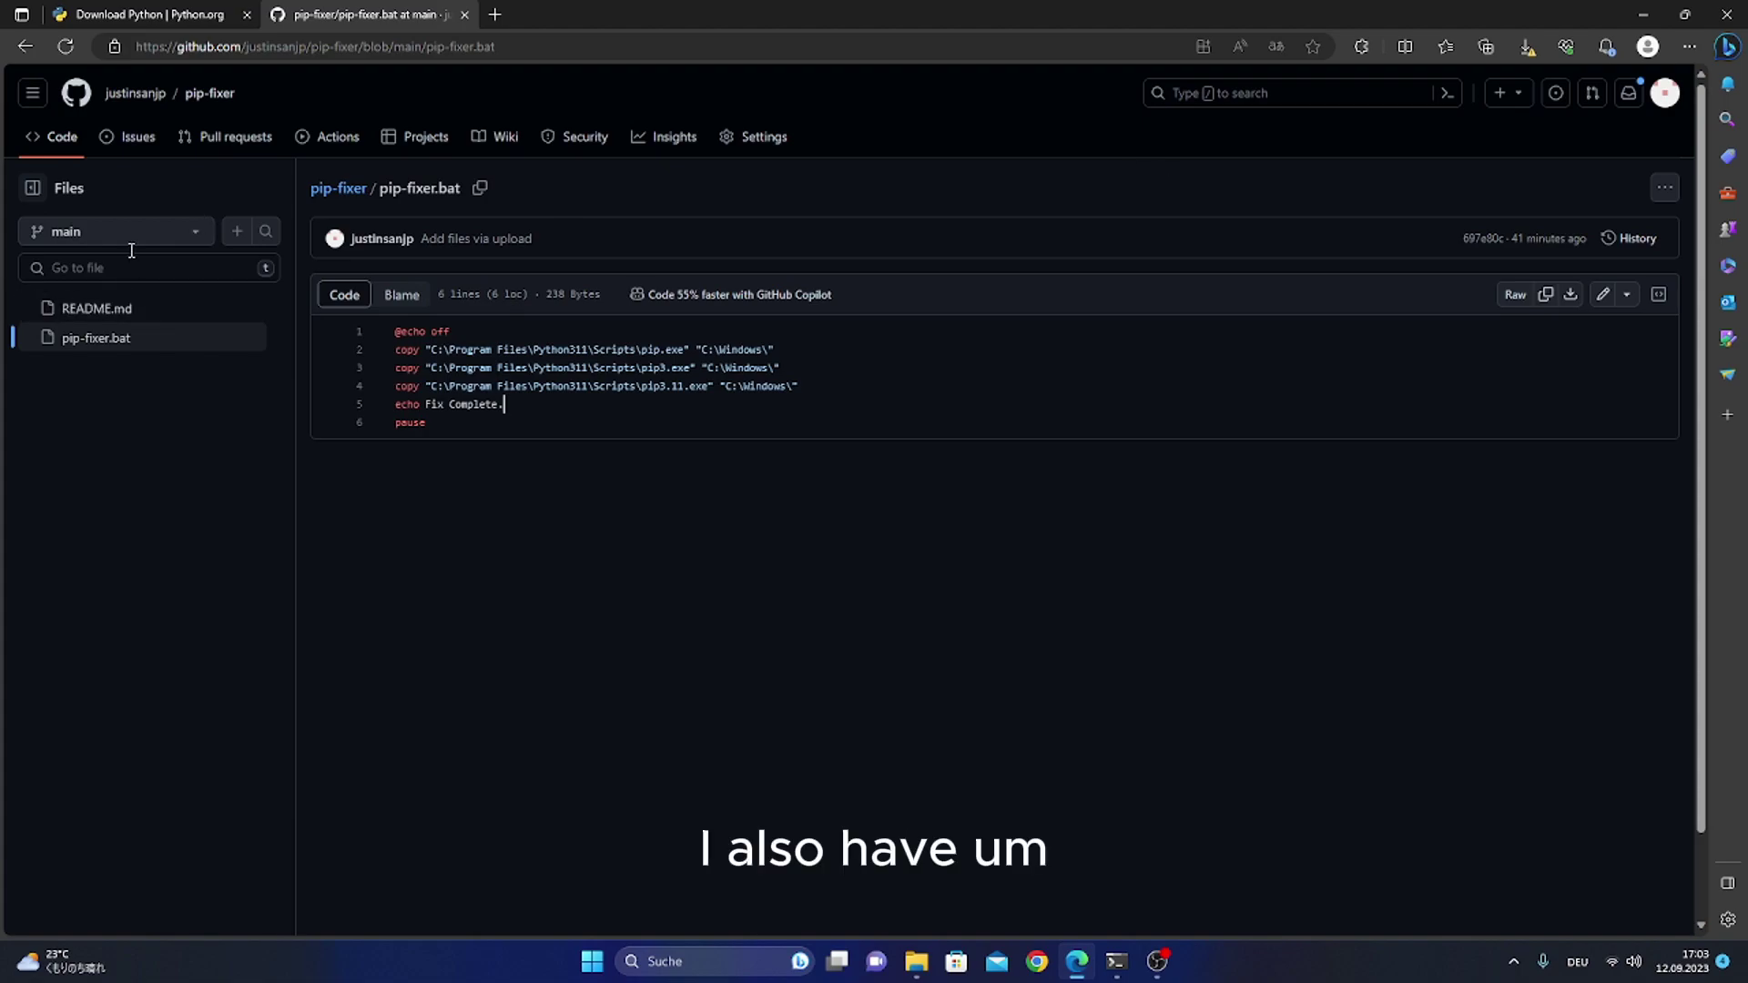
View the pip-fixer 1.0 release assets, then minimize Edge.
left_click(55, 142)
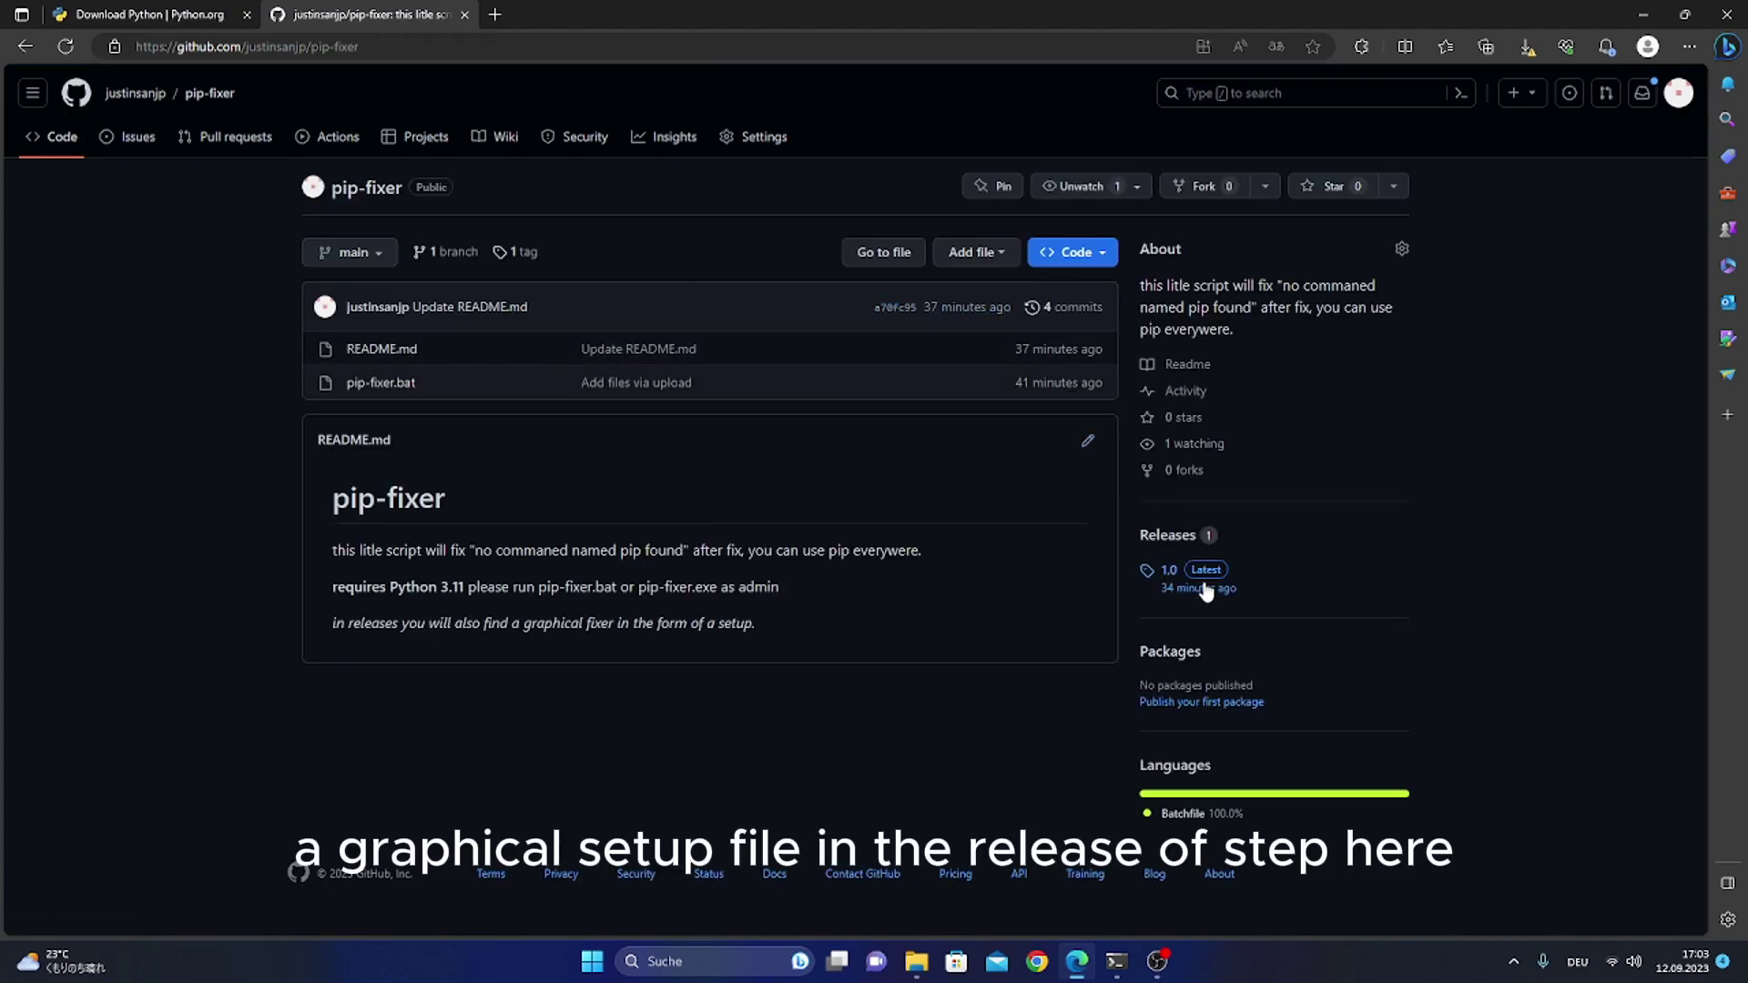
left_click(1196, 583)
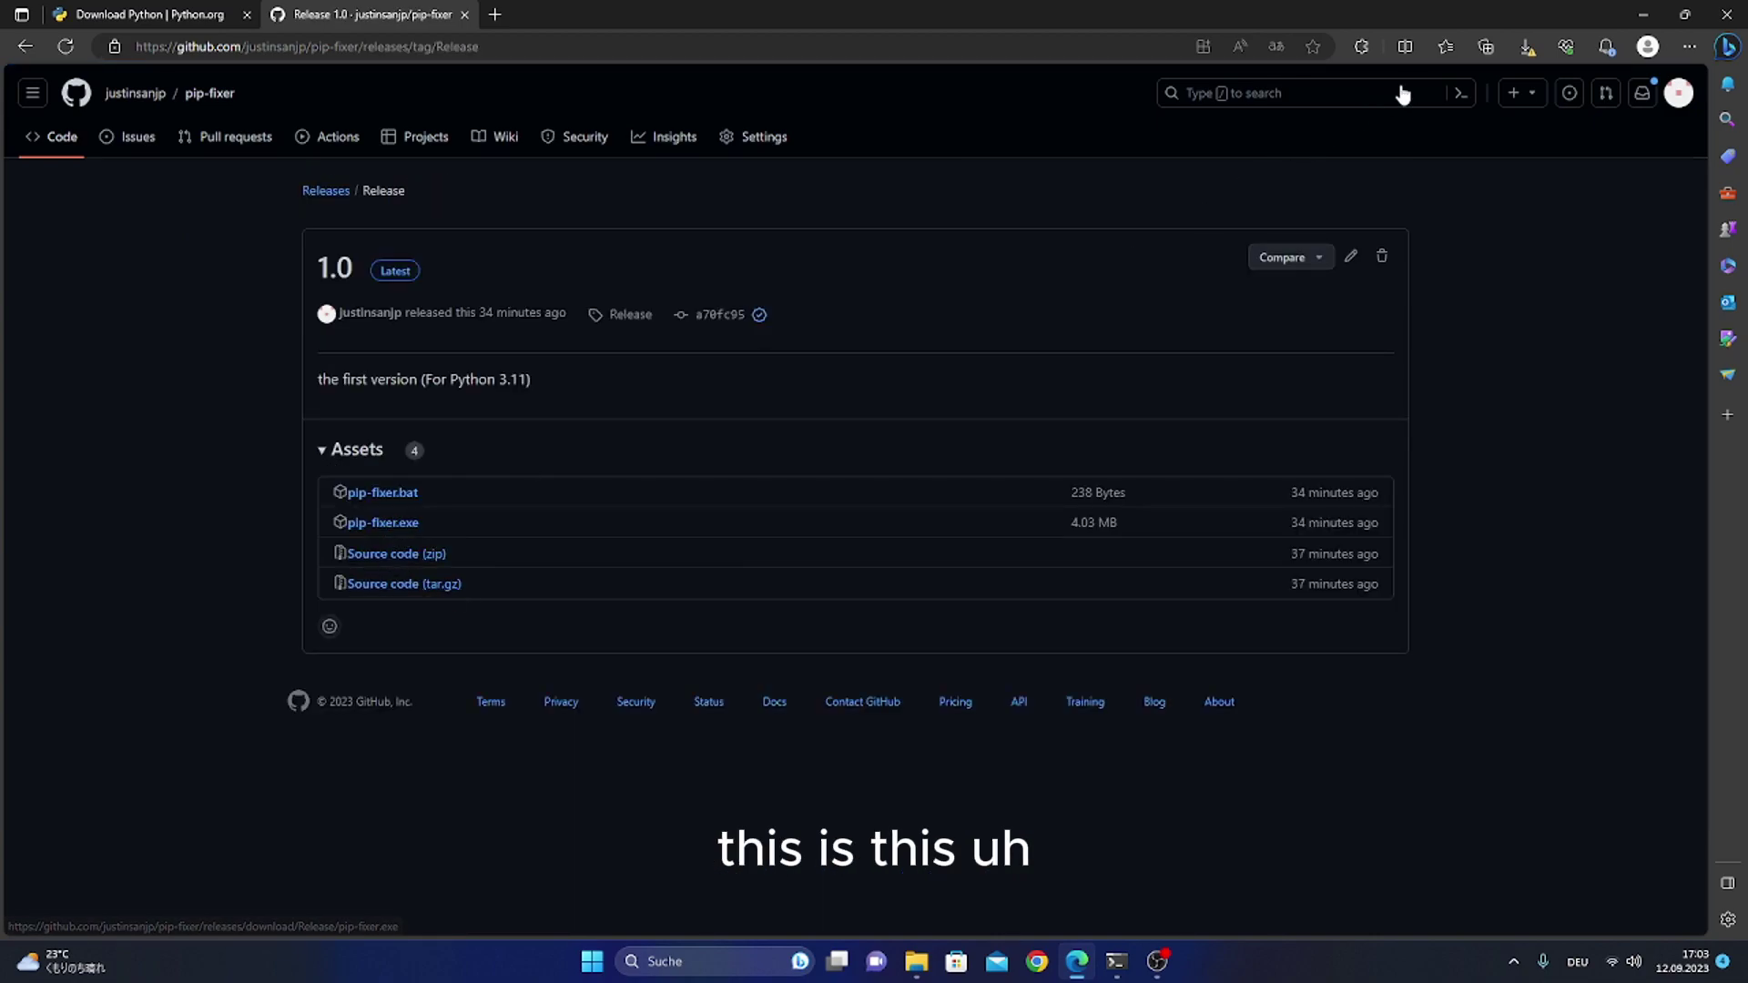
left_click(1643, 14)
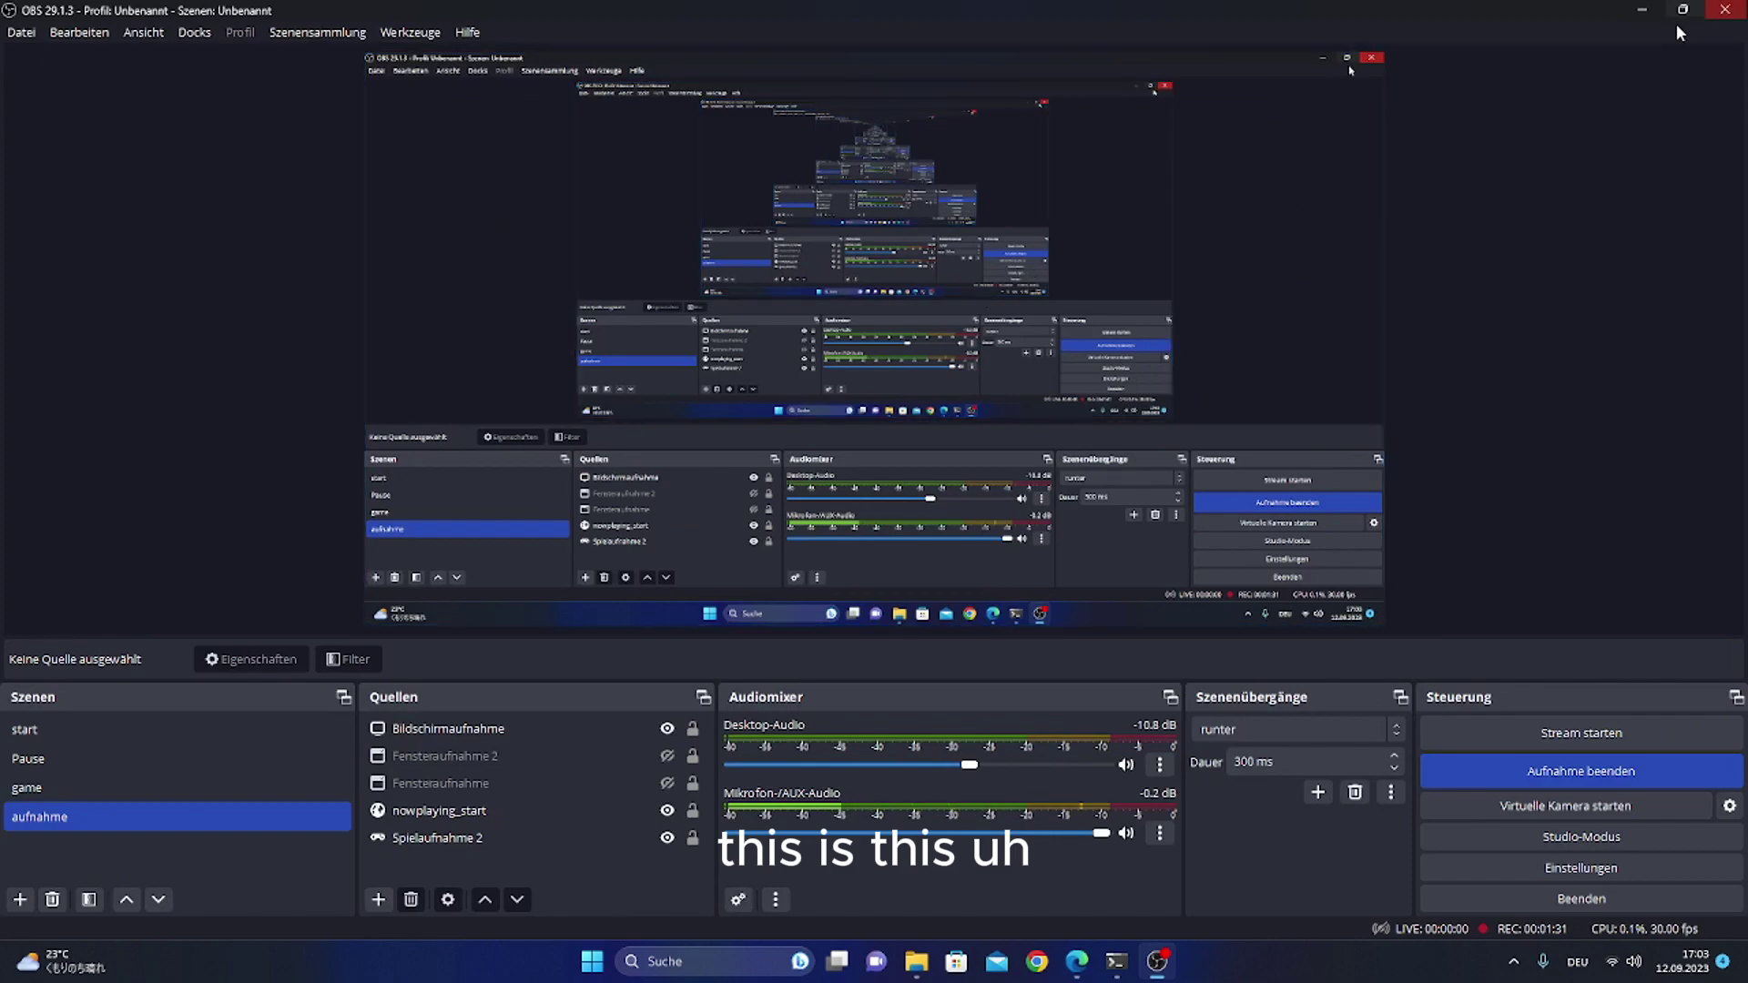
Minimize OBS and arrange the pip-fixer.exe and pip-fixer.bat icons on the desktop.
left_click(1648, 14)
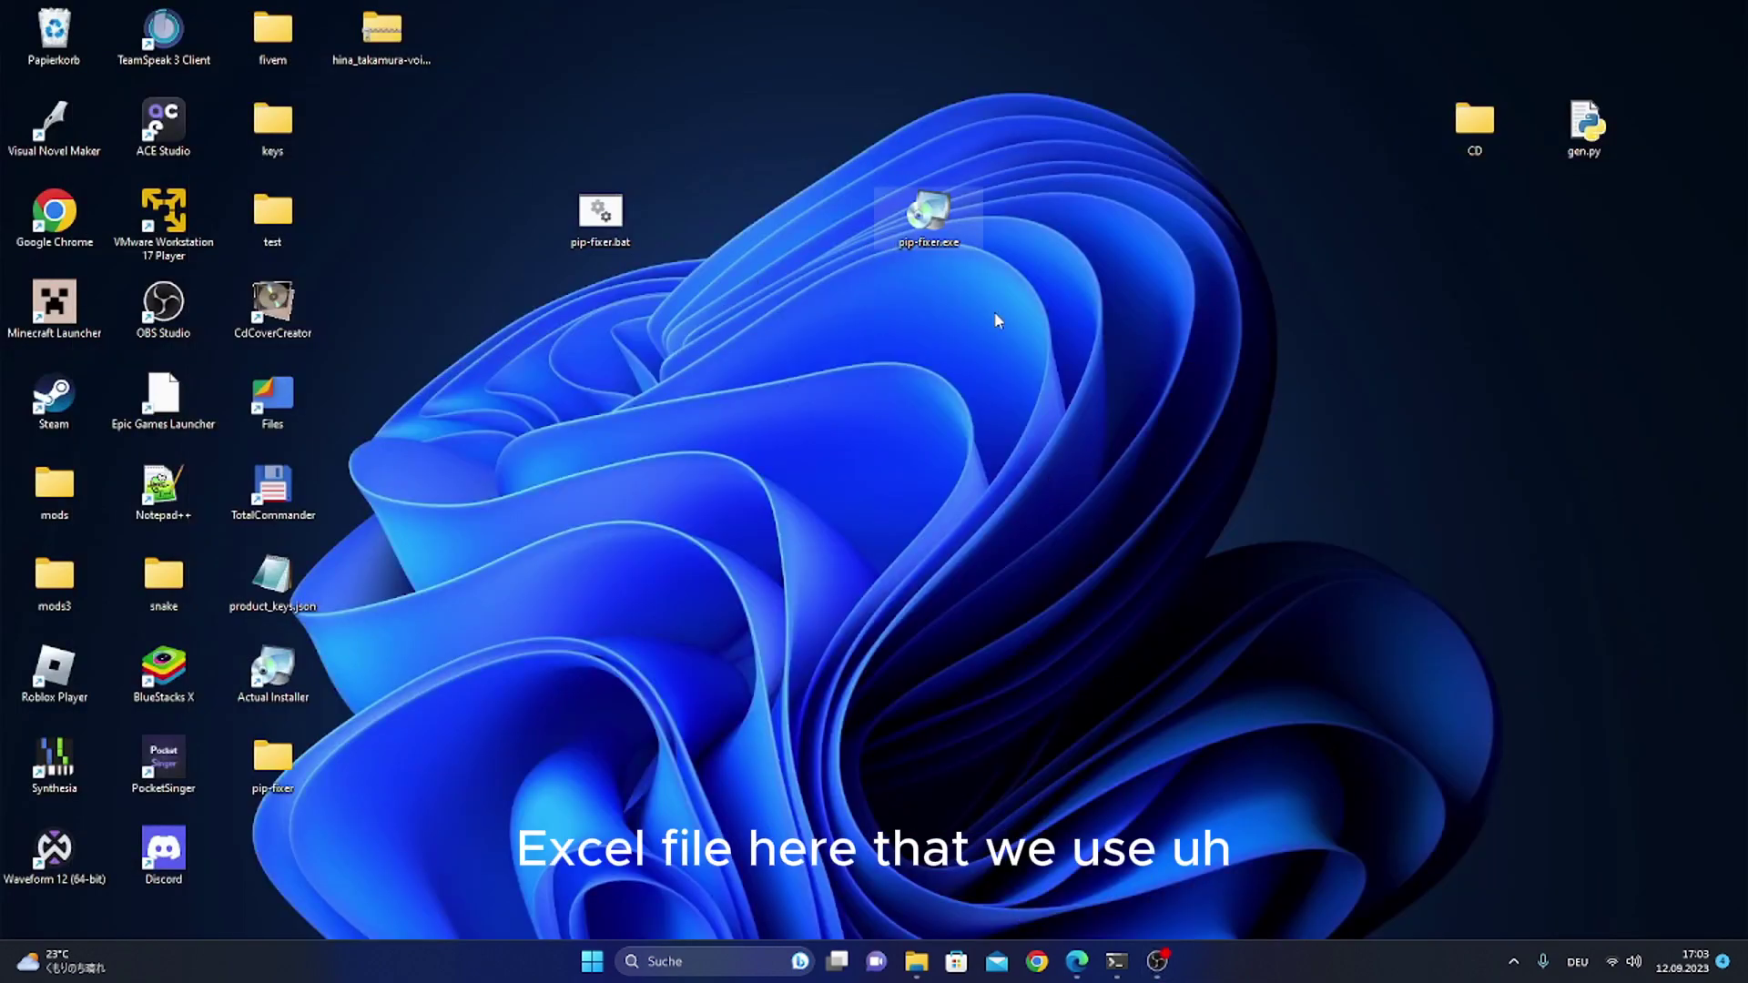
left_click_drag(937, 223, 1038, 242)
left_click_drag(1254, 350, 983, 167)
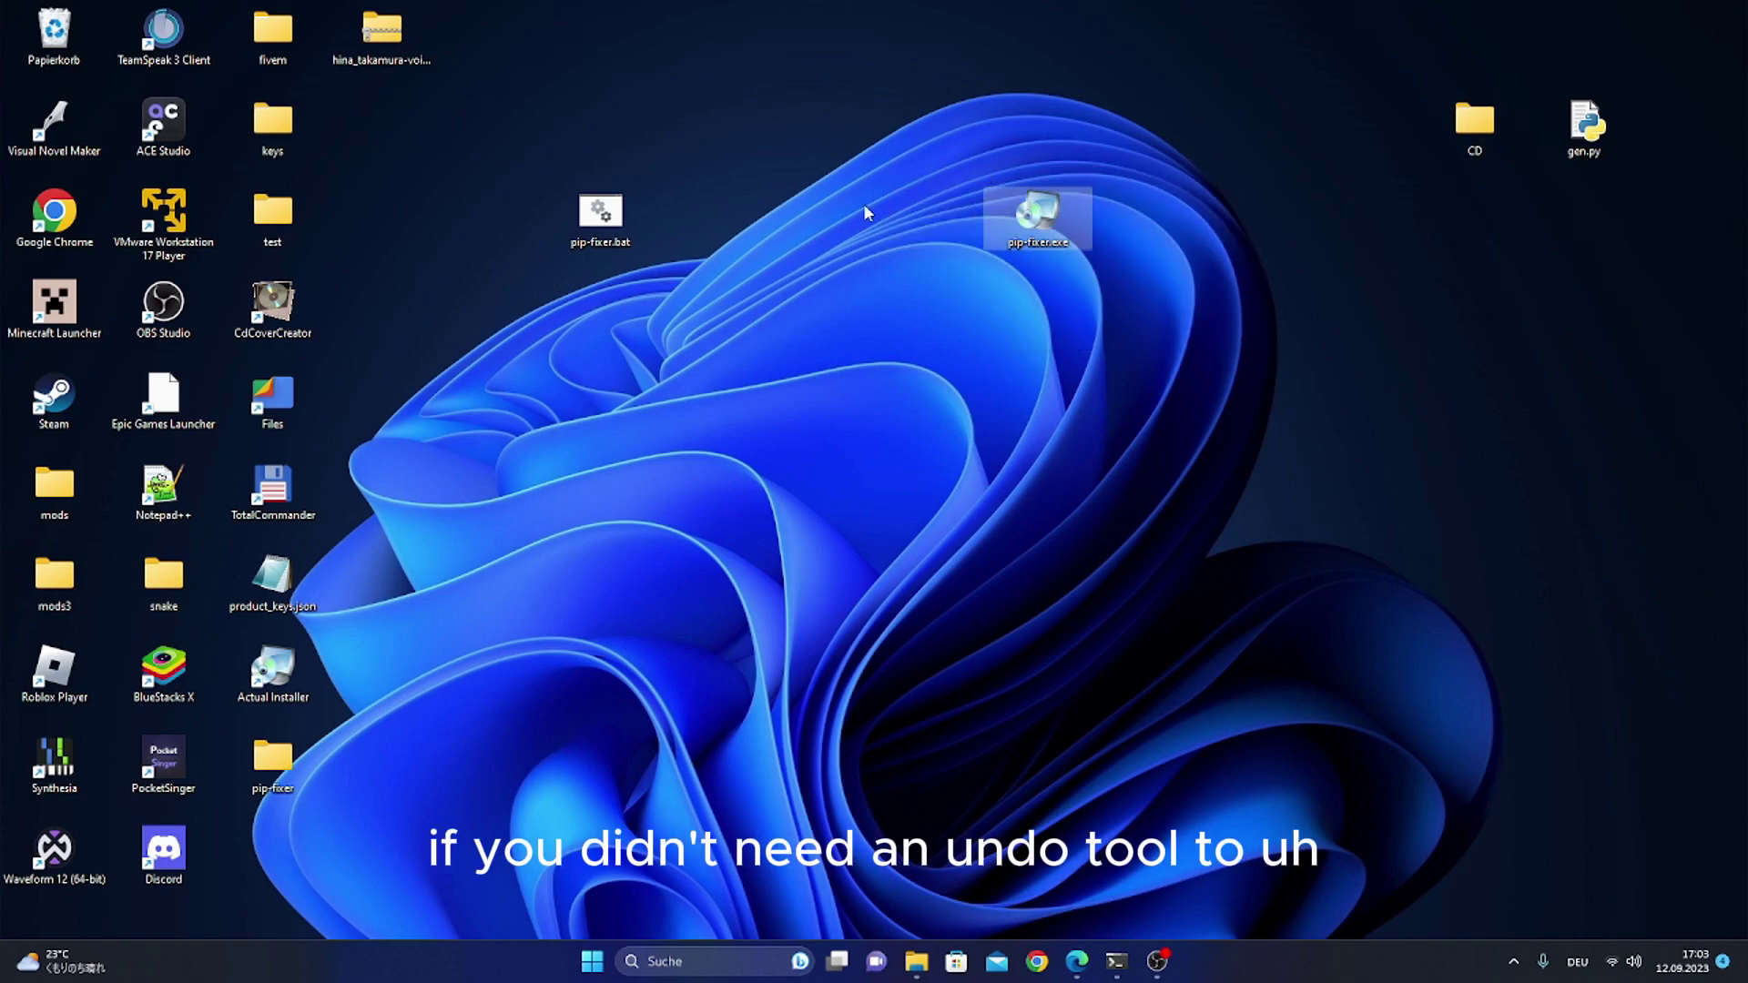
left_click(733, 455)
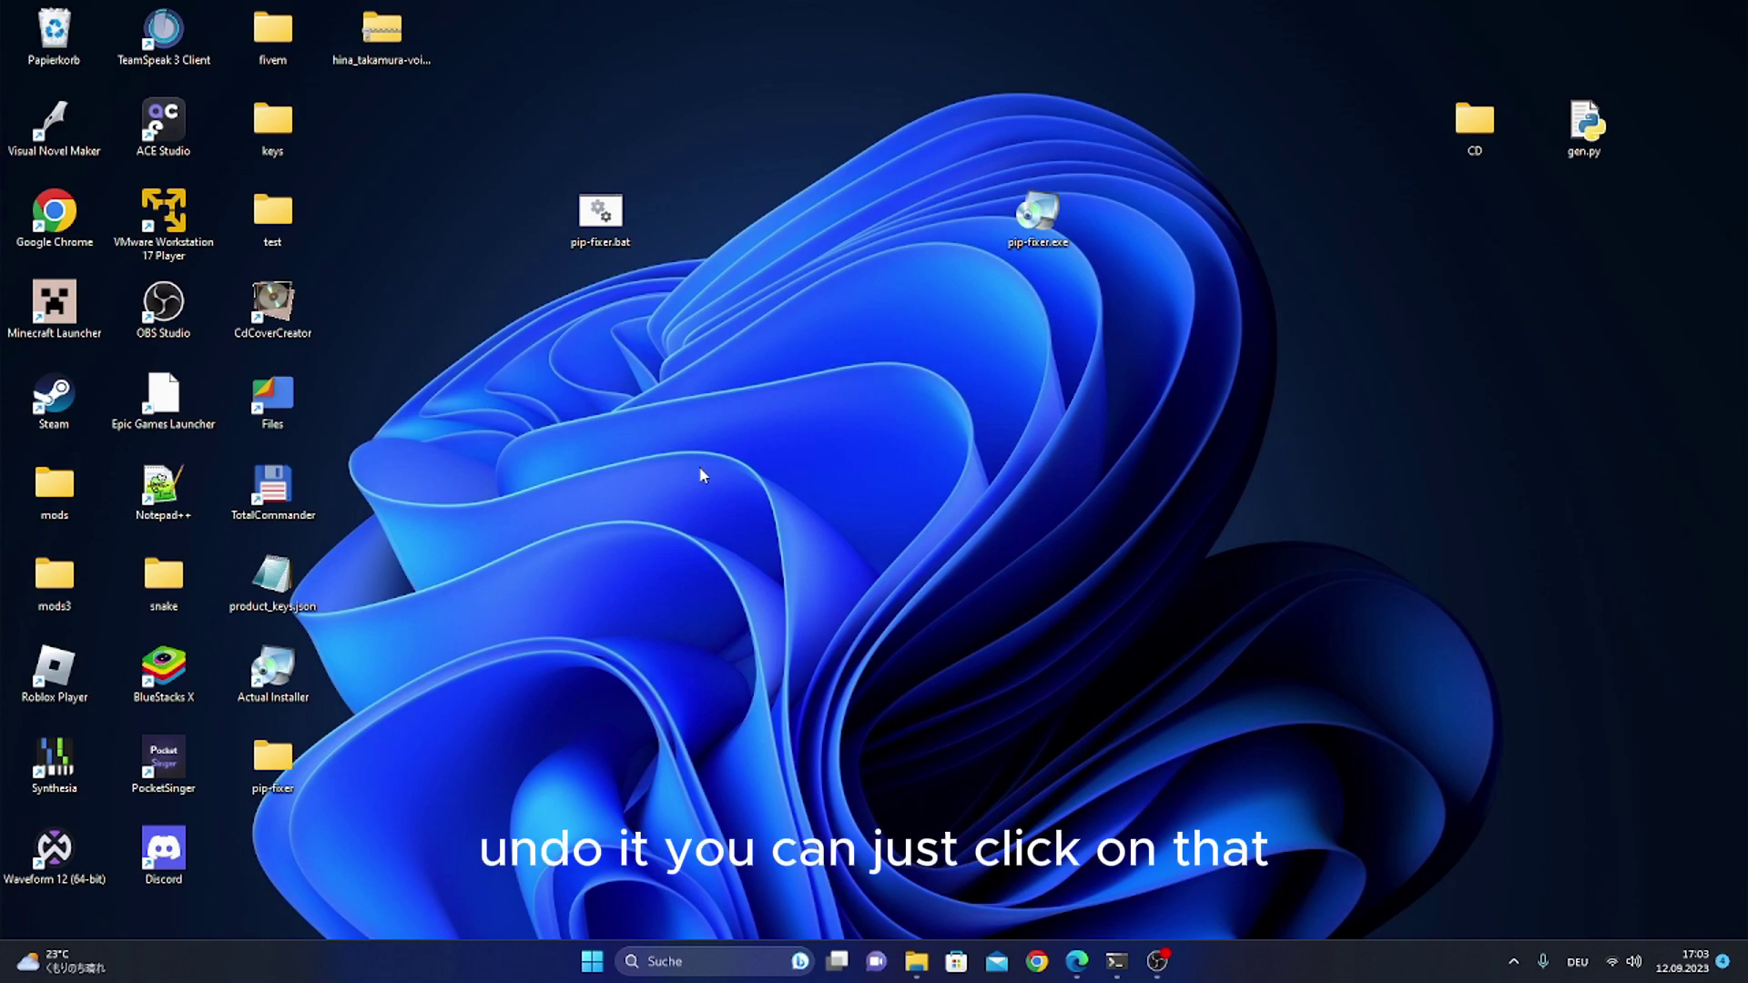
left_click_drag(608, 368, 608, 241)
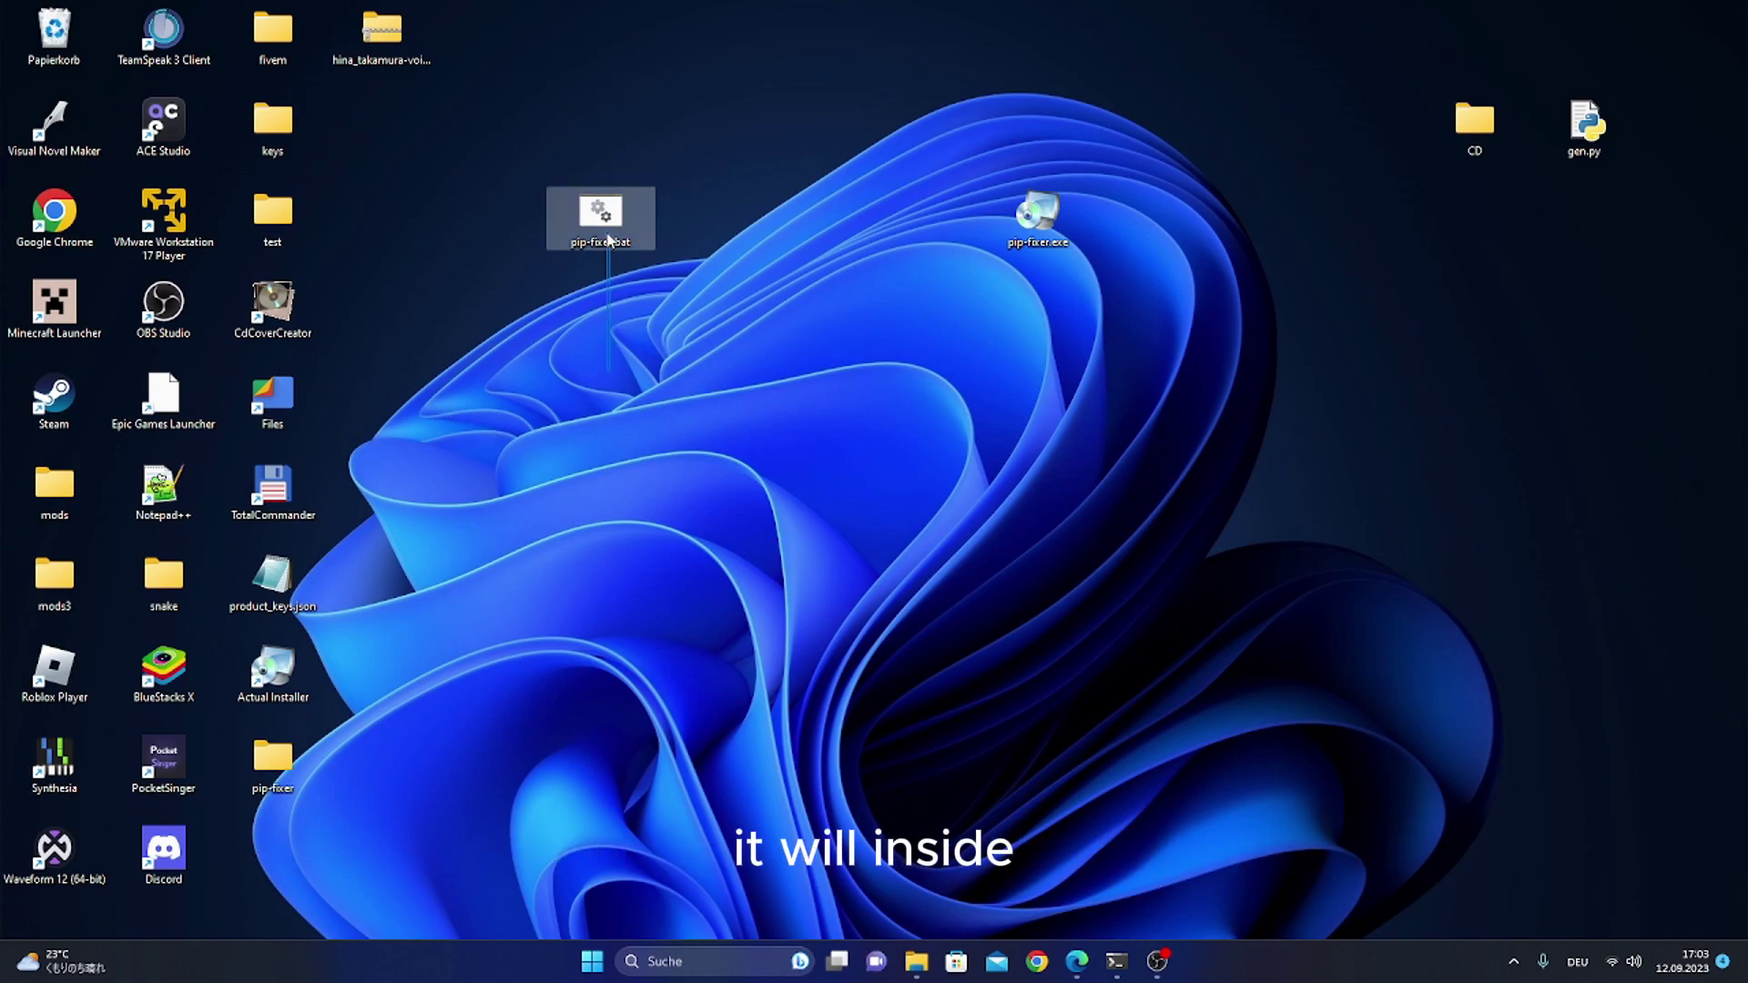
left_click_drag(608, 241, 605, 259)
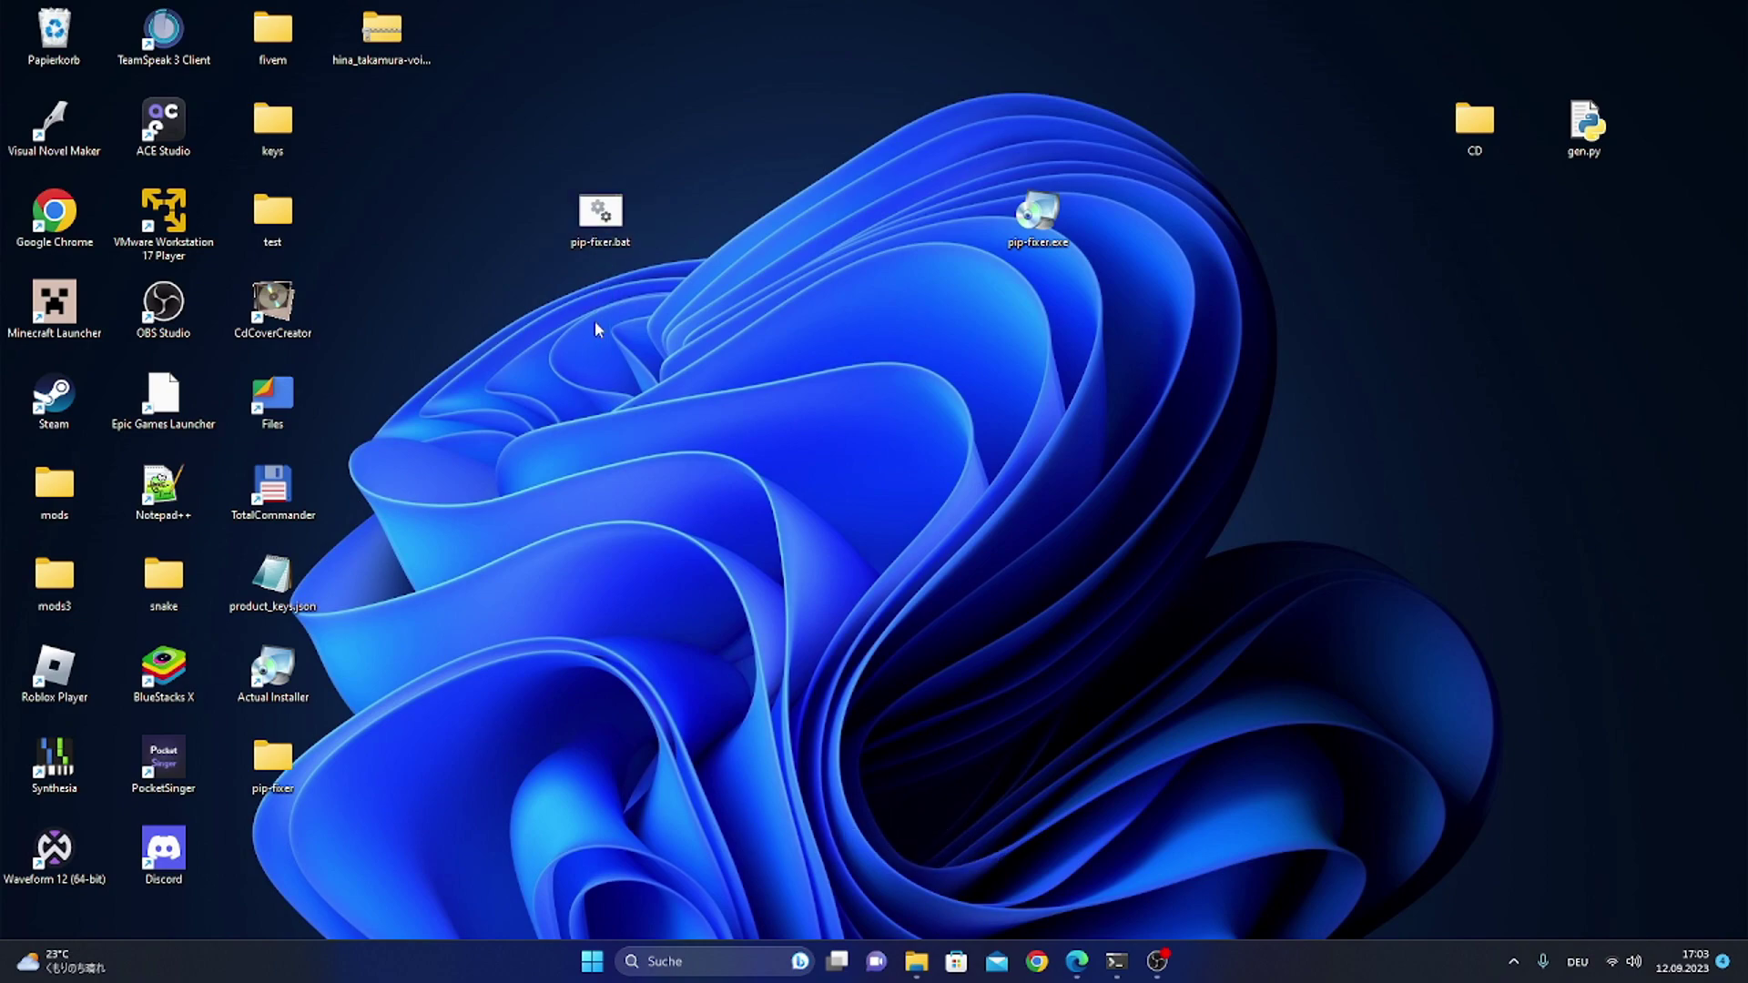
Reposition pip-fixer.exe and double-click it to launch the PIP FIXER 1.0 setup.
left_click_drag(779, 363, 566, 165)
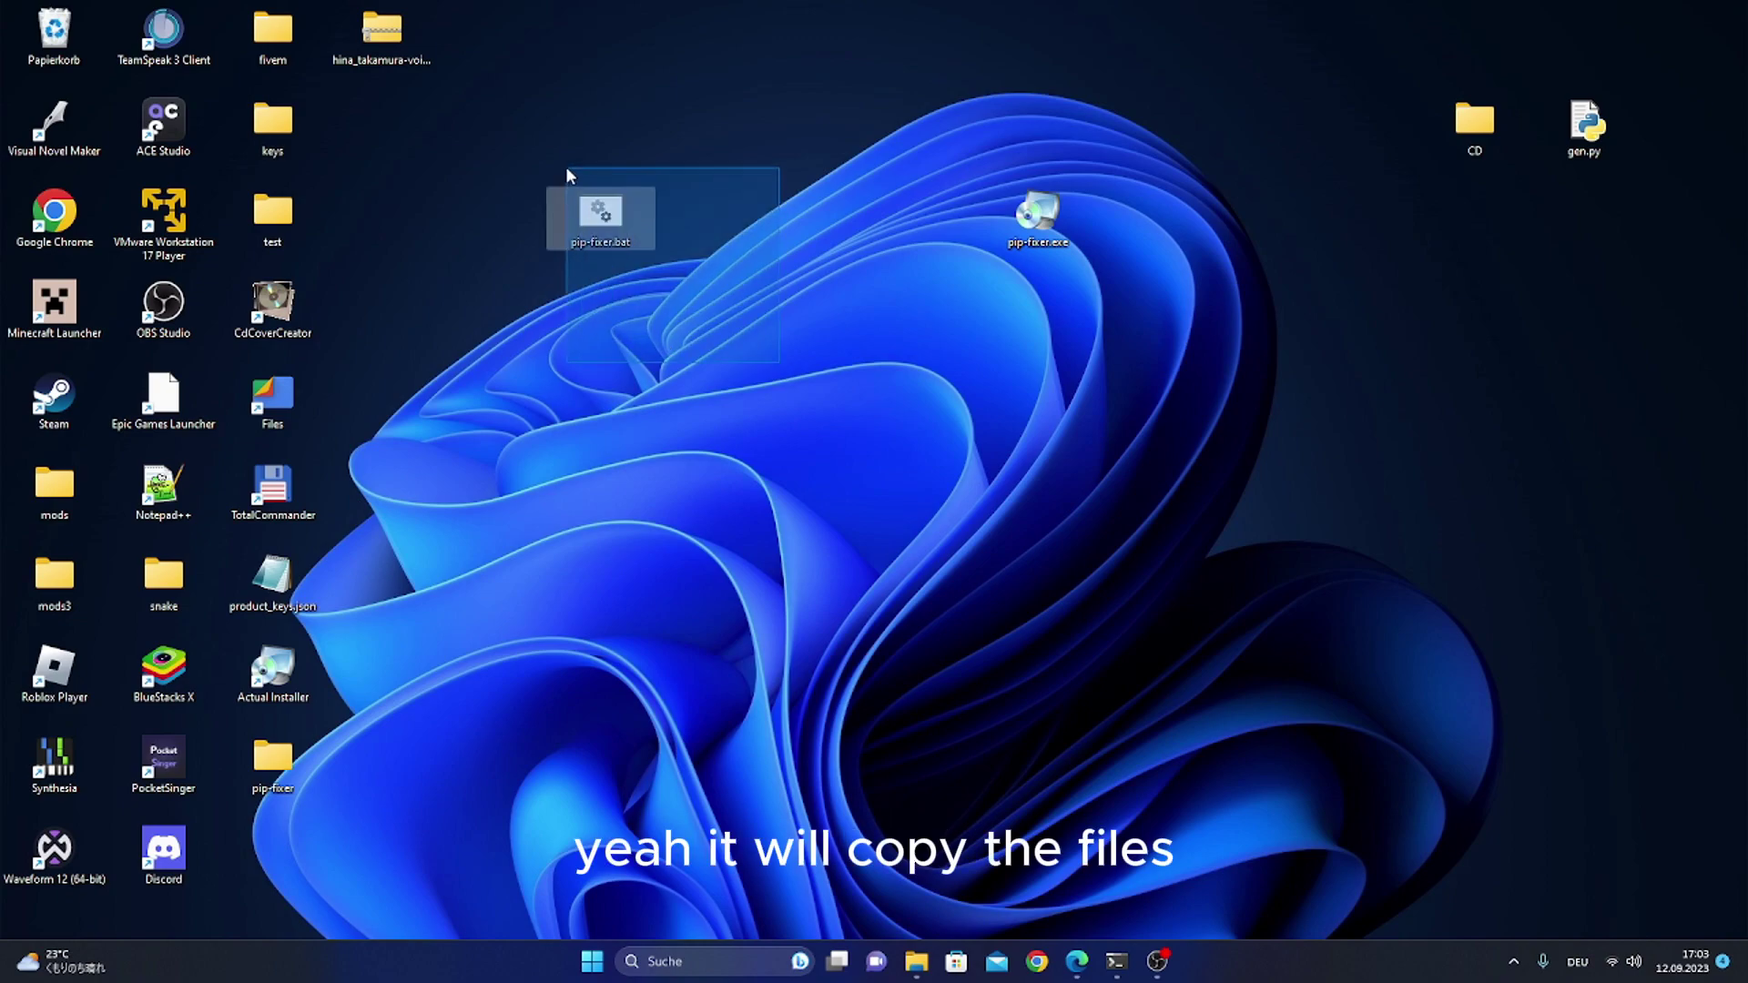
left_click_drag(943, 417, 1124, 166)
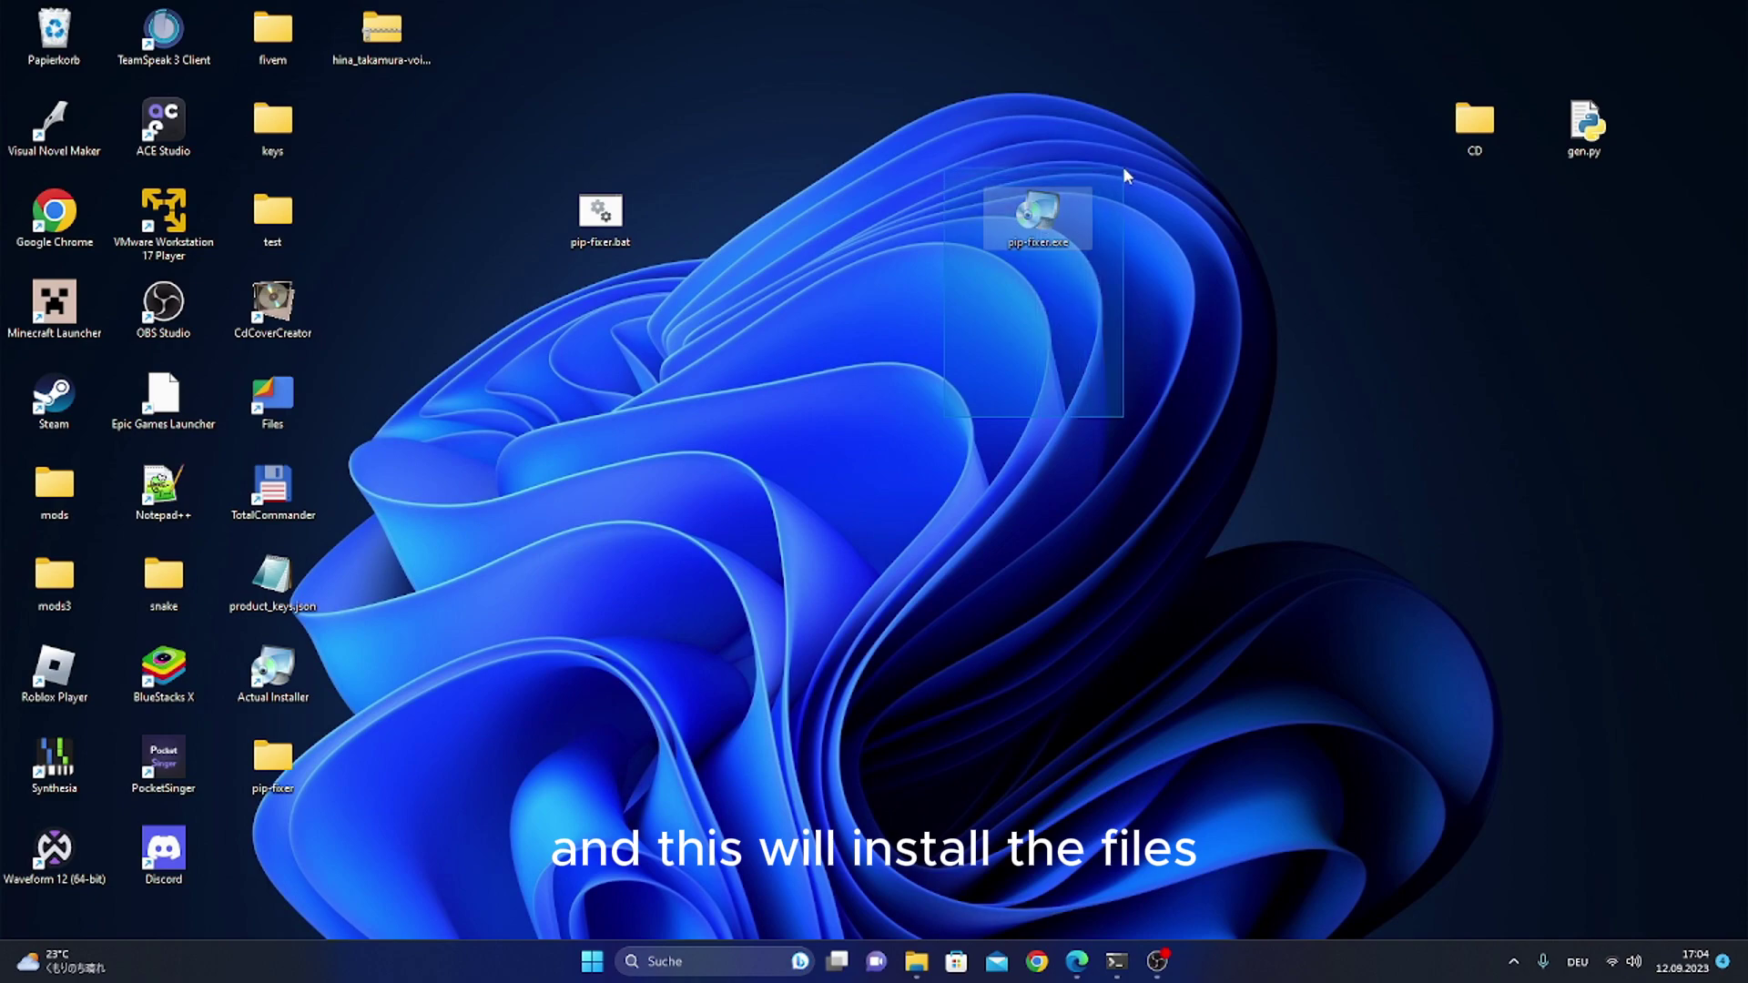
left_click_drag(1220, 301, 937, 170)
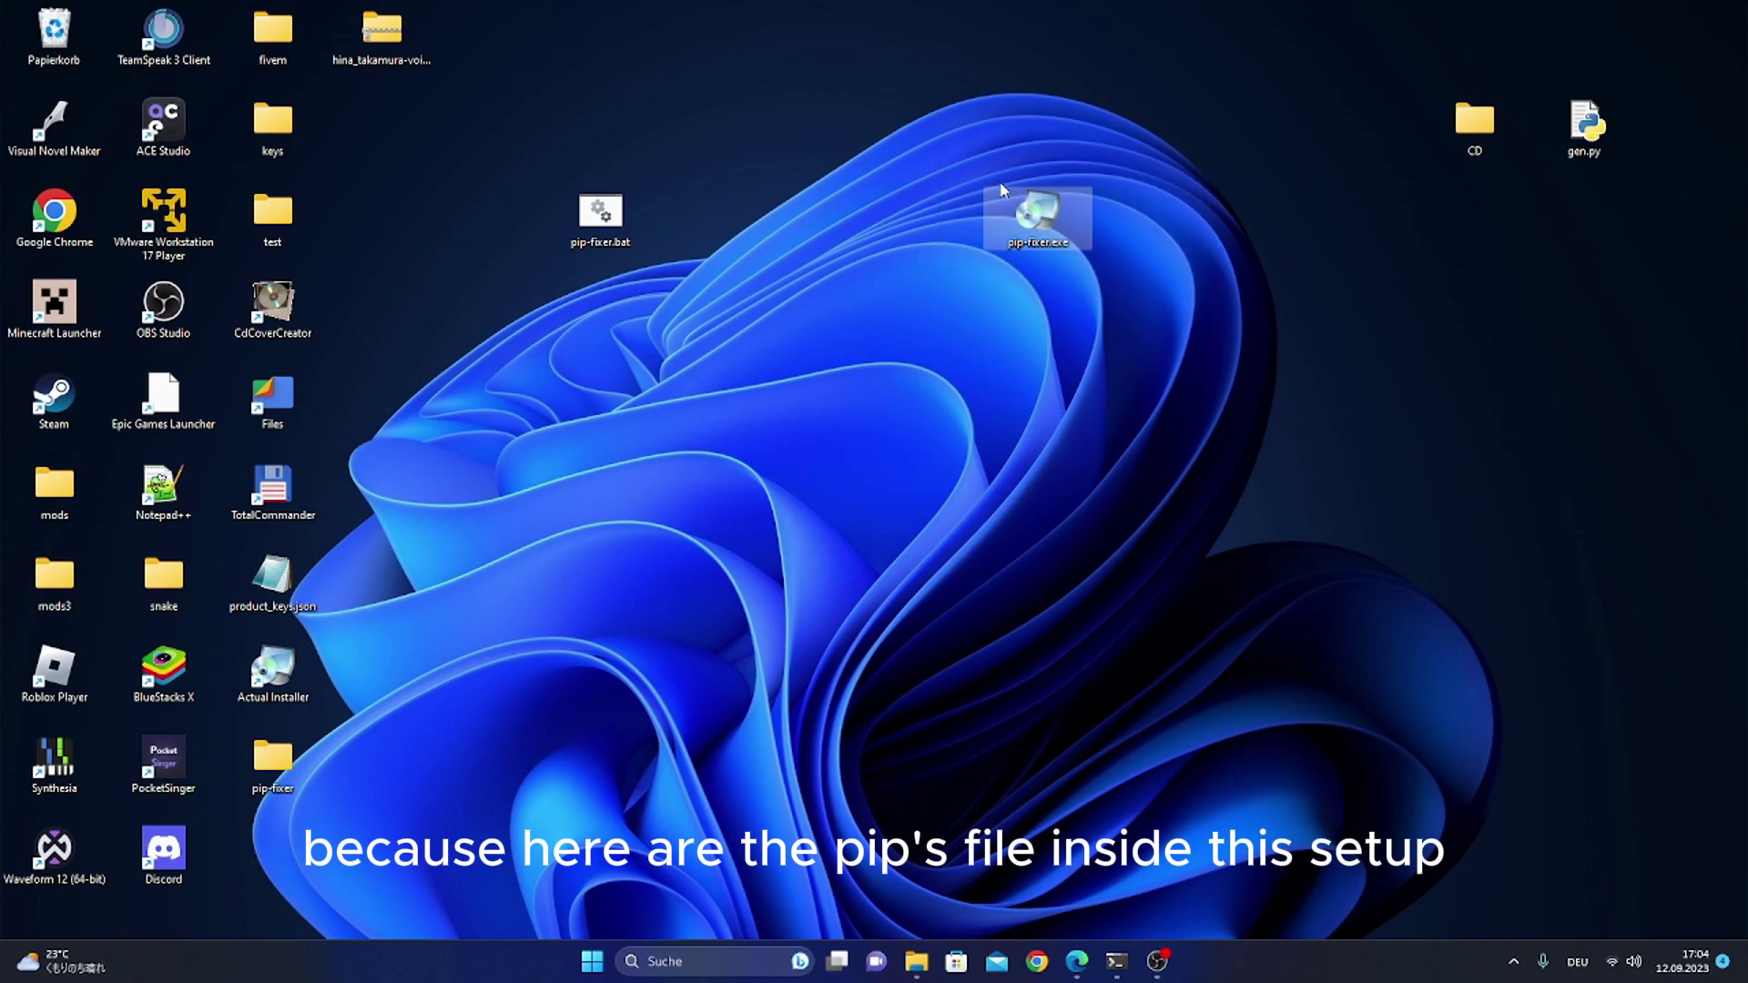
mouse_move(1049, 218)
left_mouse_down()
mouse_move(861, 226)
mouse_move(976, 197)
mouse_move(1045, 206)
mouse_move(921, 225)
mouse_move(1065, 214)
mouse_move(631, 253)
left_mouse_up()
mouse_move(727, 306)
left_mouse_down()
mouse_move(516, 187)
mouse_move(542, 160)
mouse_move(561, 170)
mouse_move(516, 156)
mouse_move(840, 192)
left_mouse_up()
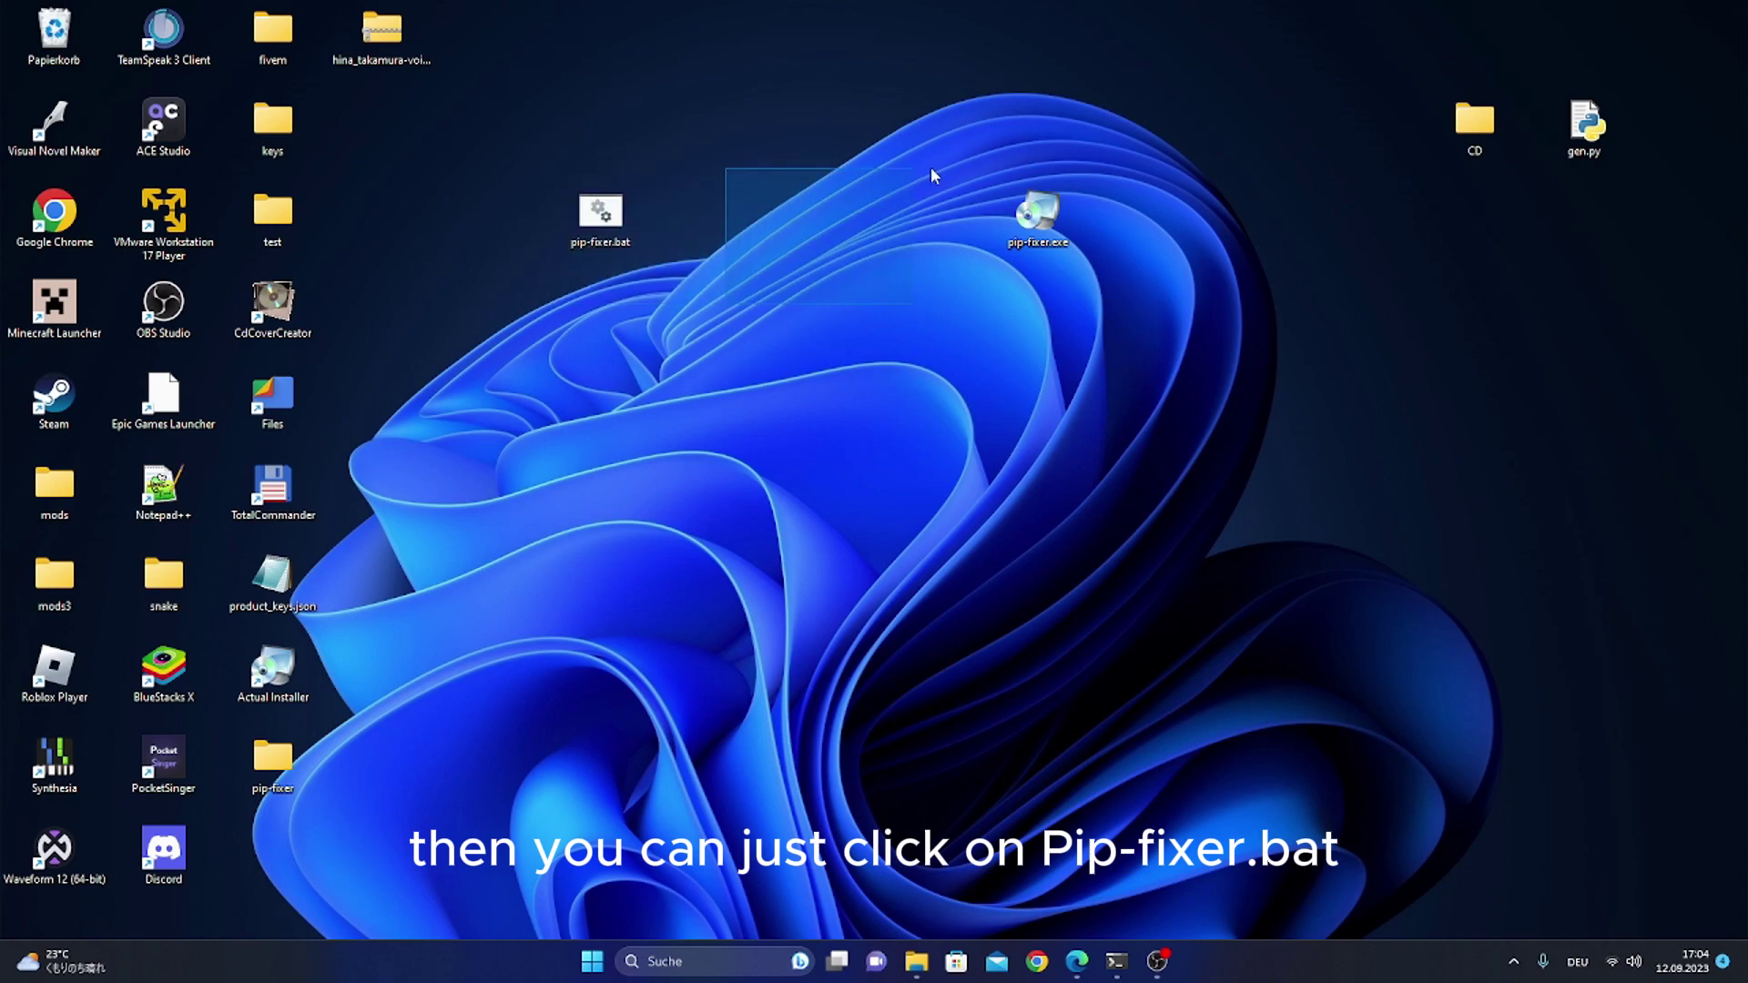
double_click(1038, 212)
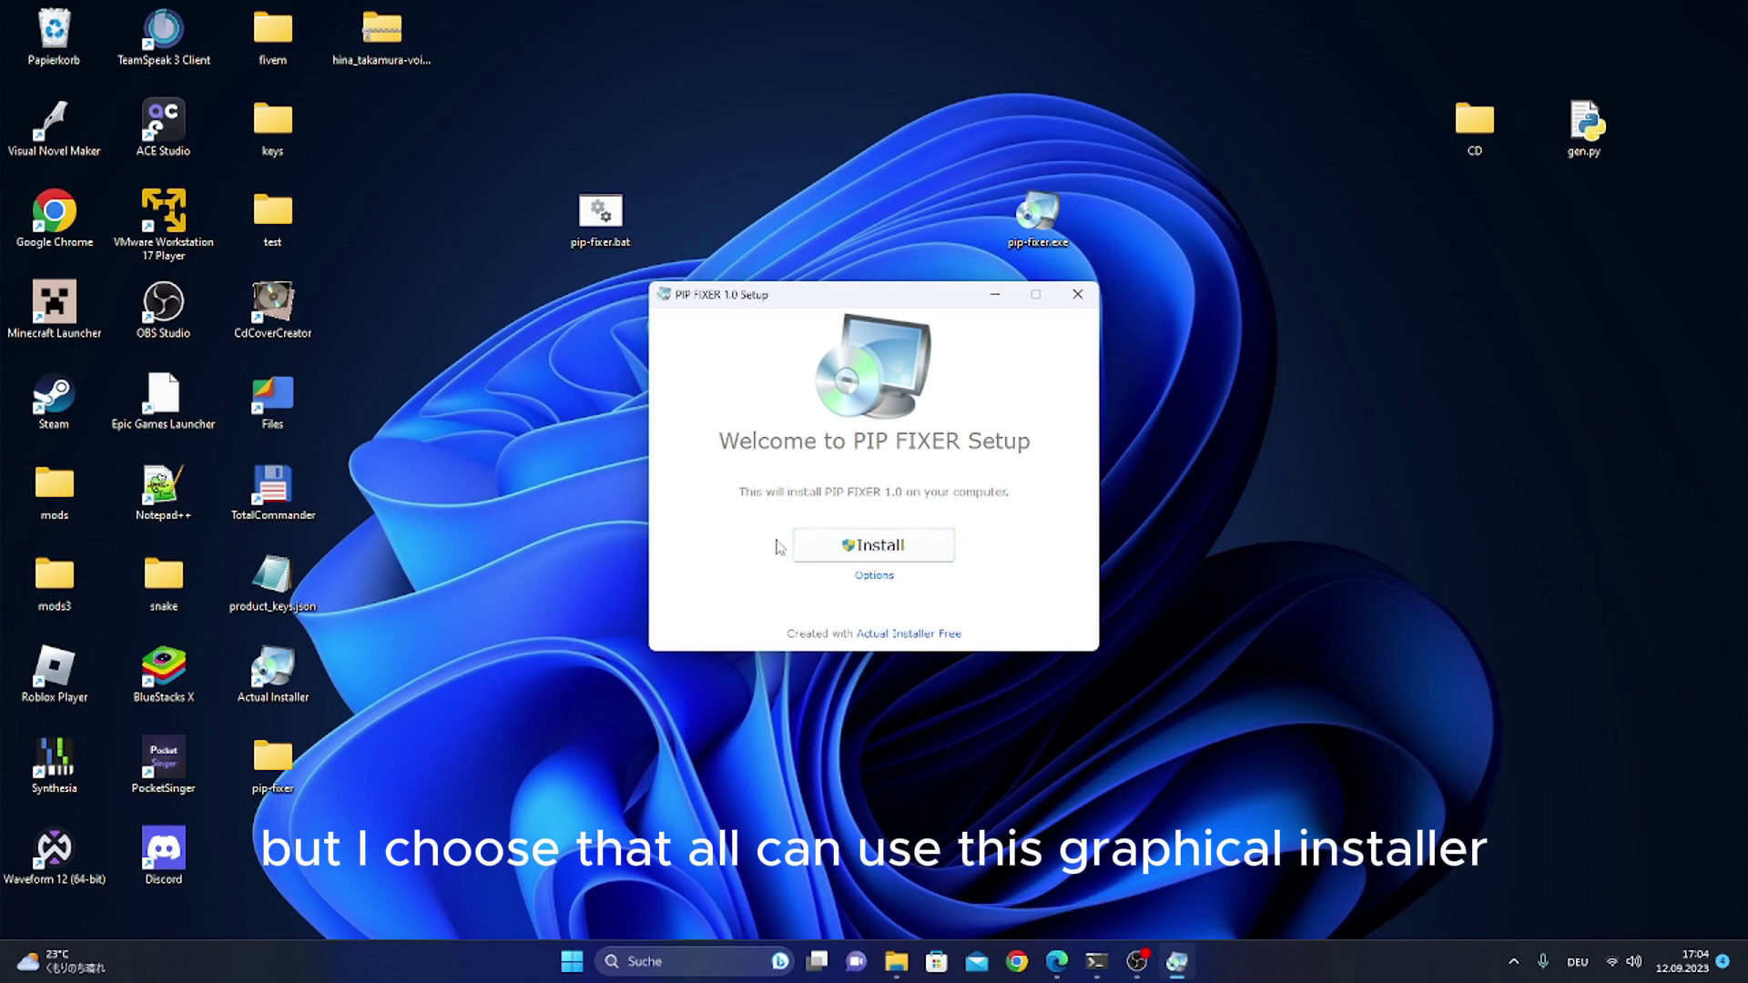
Install PIP FIXER 1.0 and move the new 'undo pip fix' shortcut beside pip-fixer.exe.
left_click(857, 547)
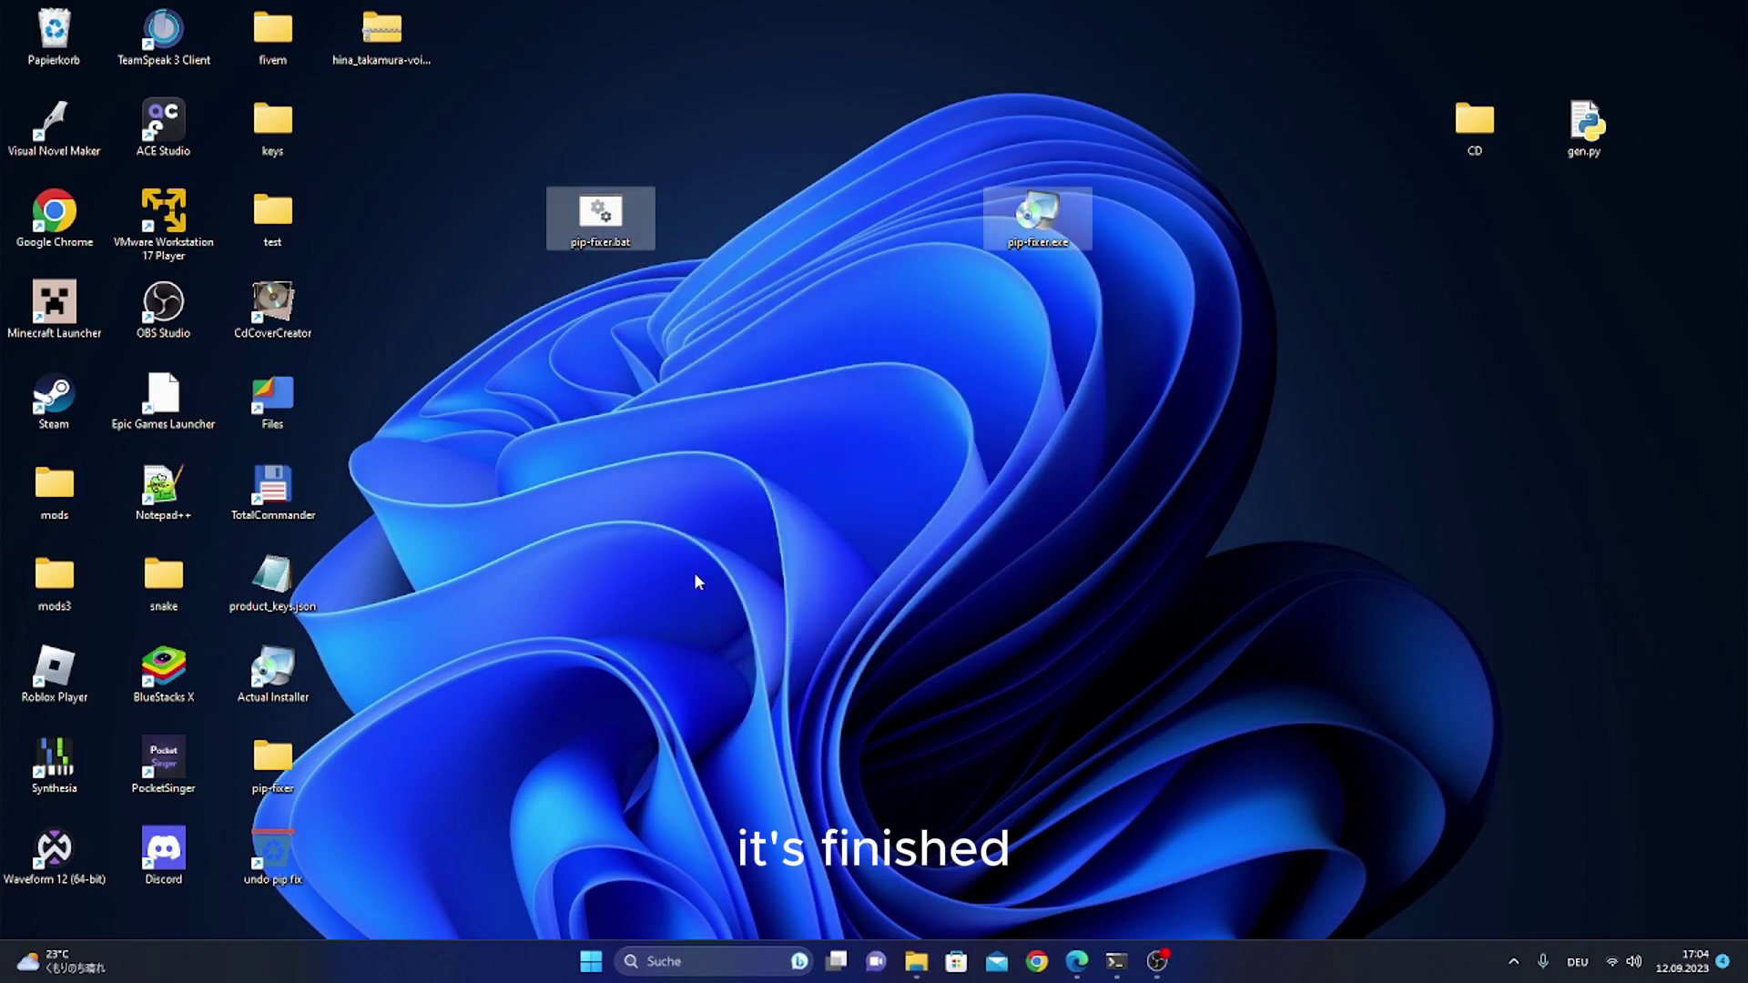
left_click_drag(286, 855, 1052, 500)
left_click_drag(1349, 564, 949, 458)
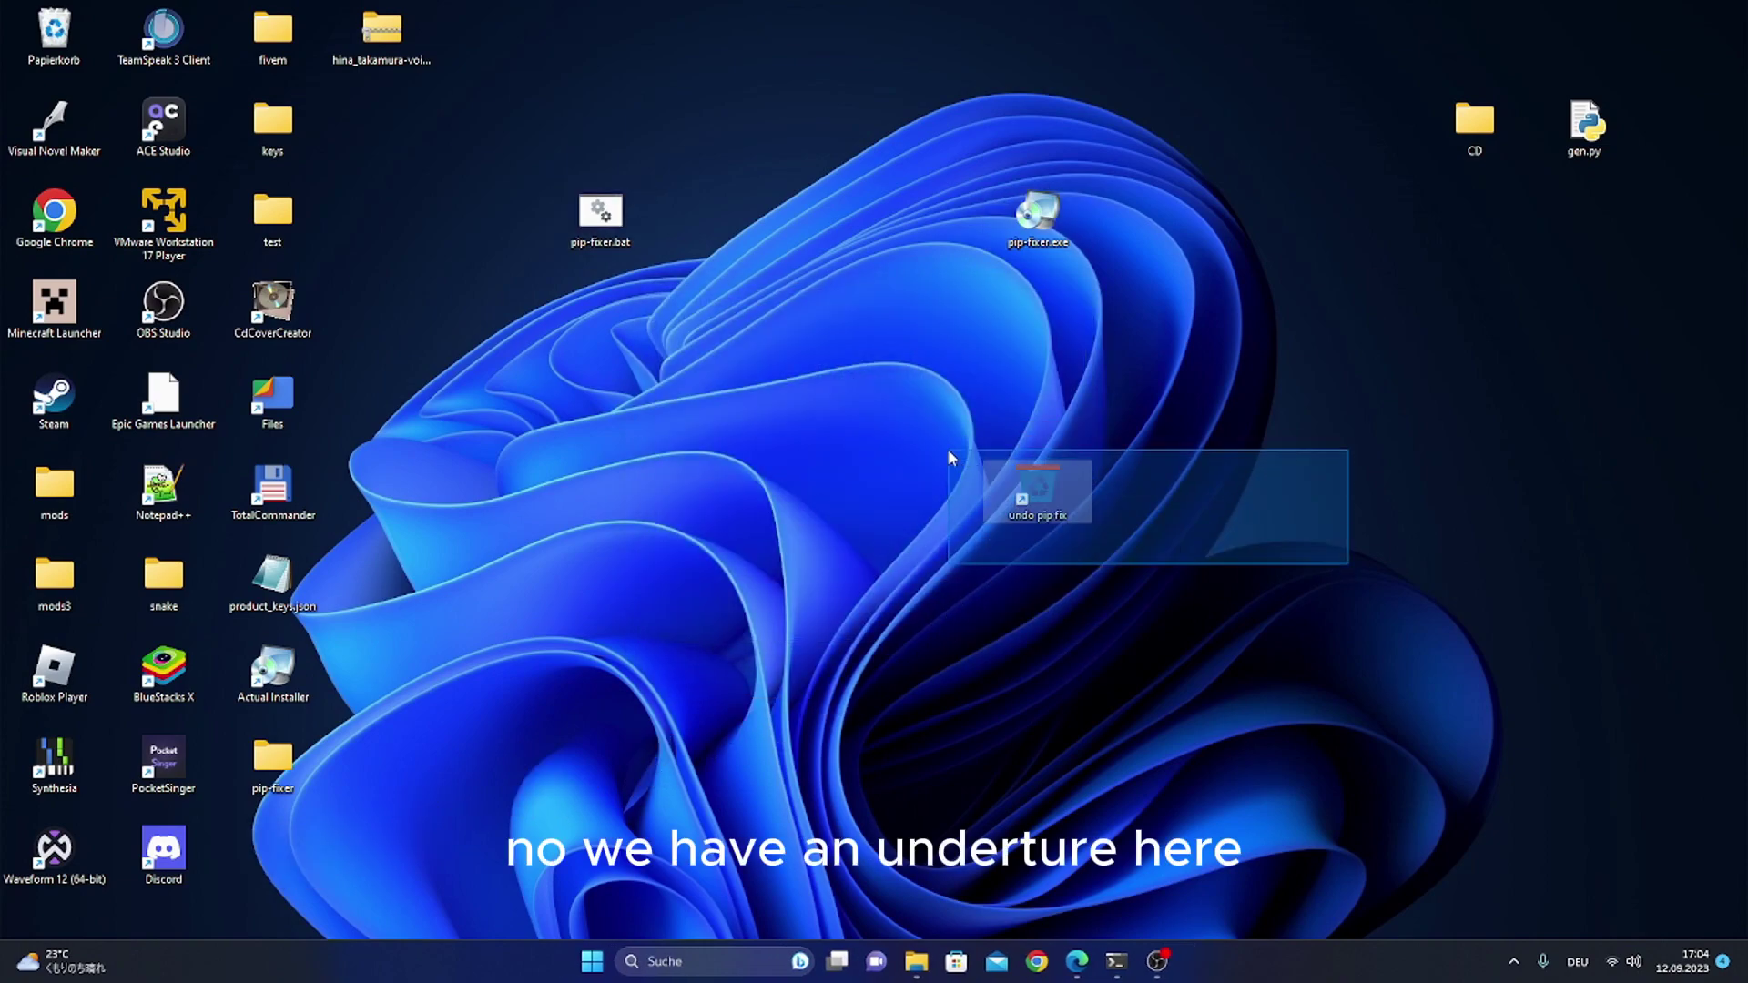
left_click_drag(1038, 493, 1147, 401)
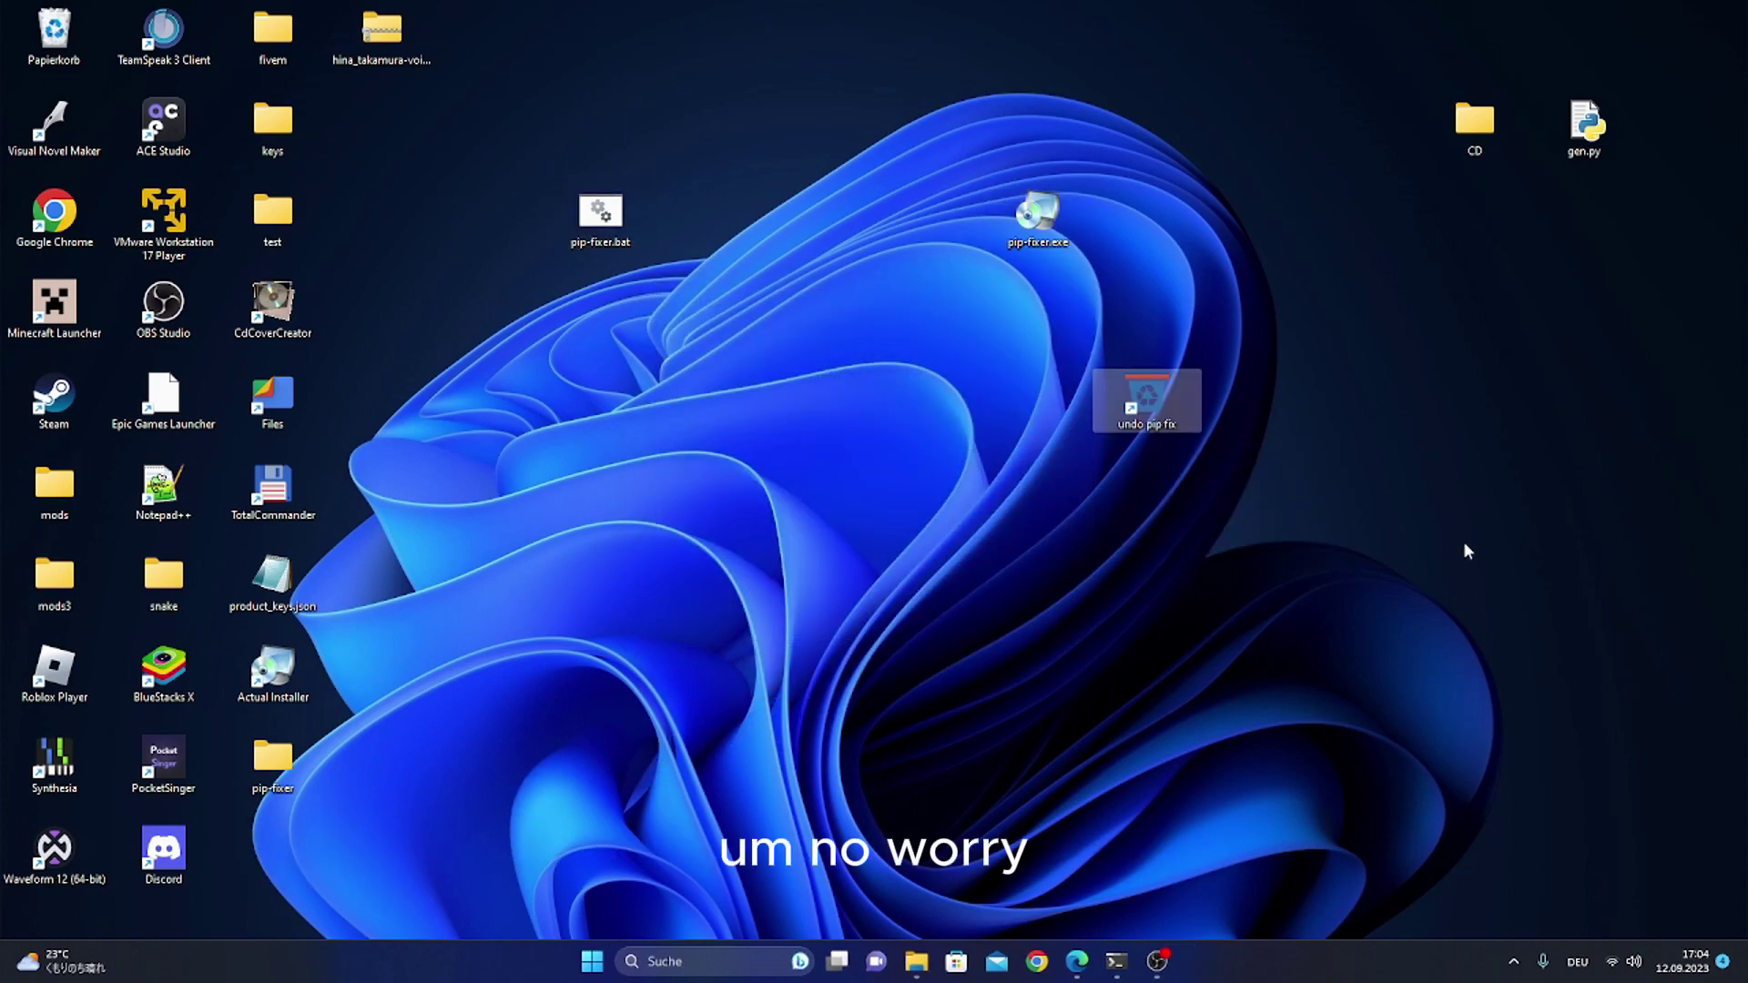
mouse_move(1343, 612)
left_mouse_down()
mouse_move(1062, 352)
mouse_move(1103, 346)
left_mouse_up()
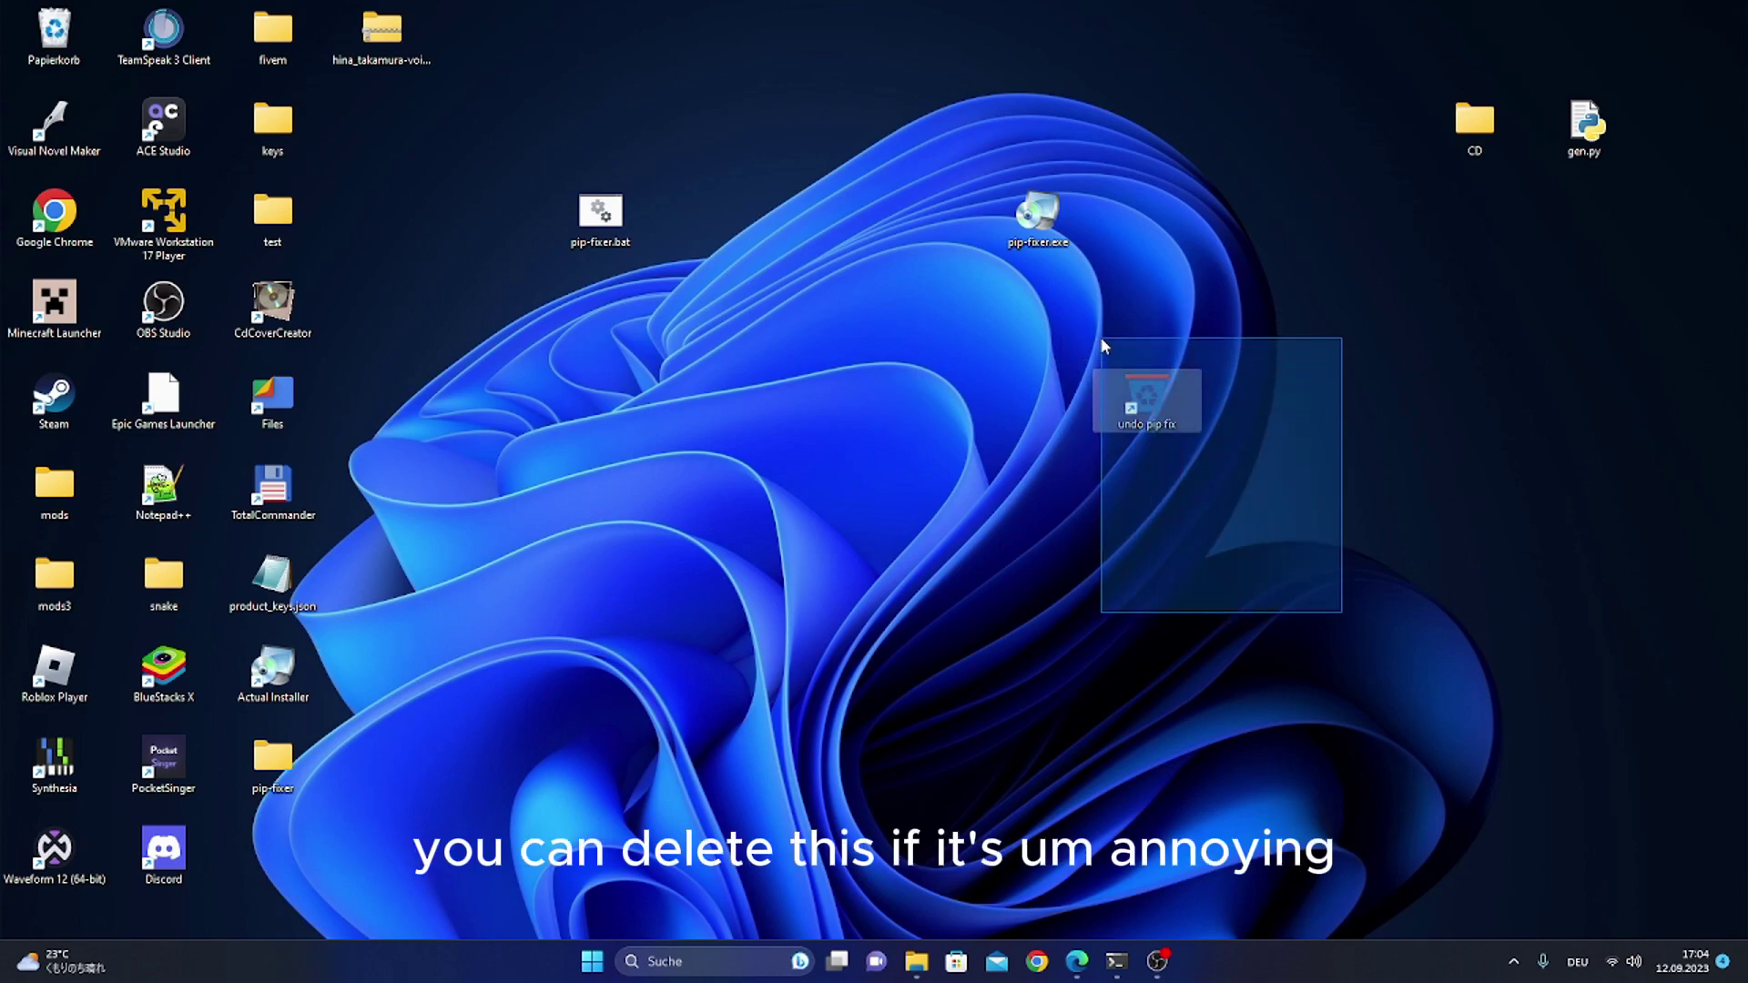
left_click_drag(1103, 346, 1080, 344)
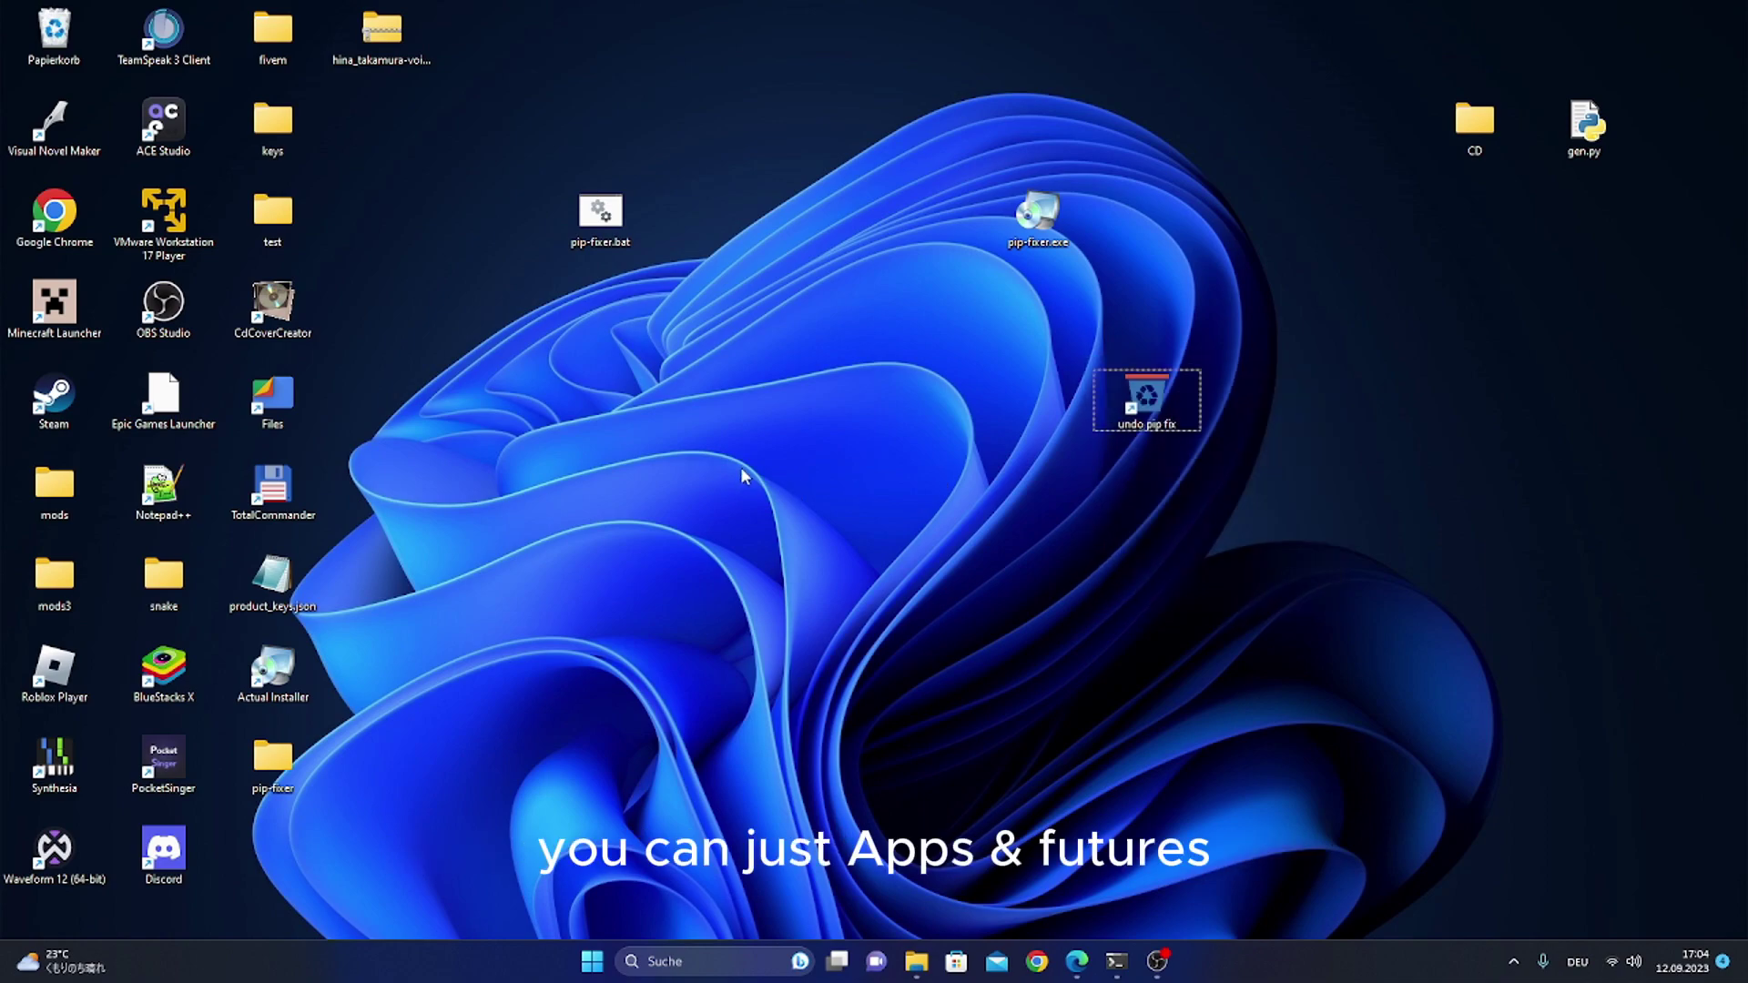
key("super+x")
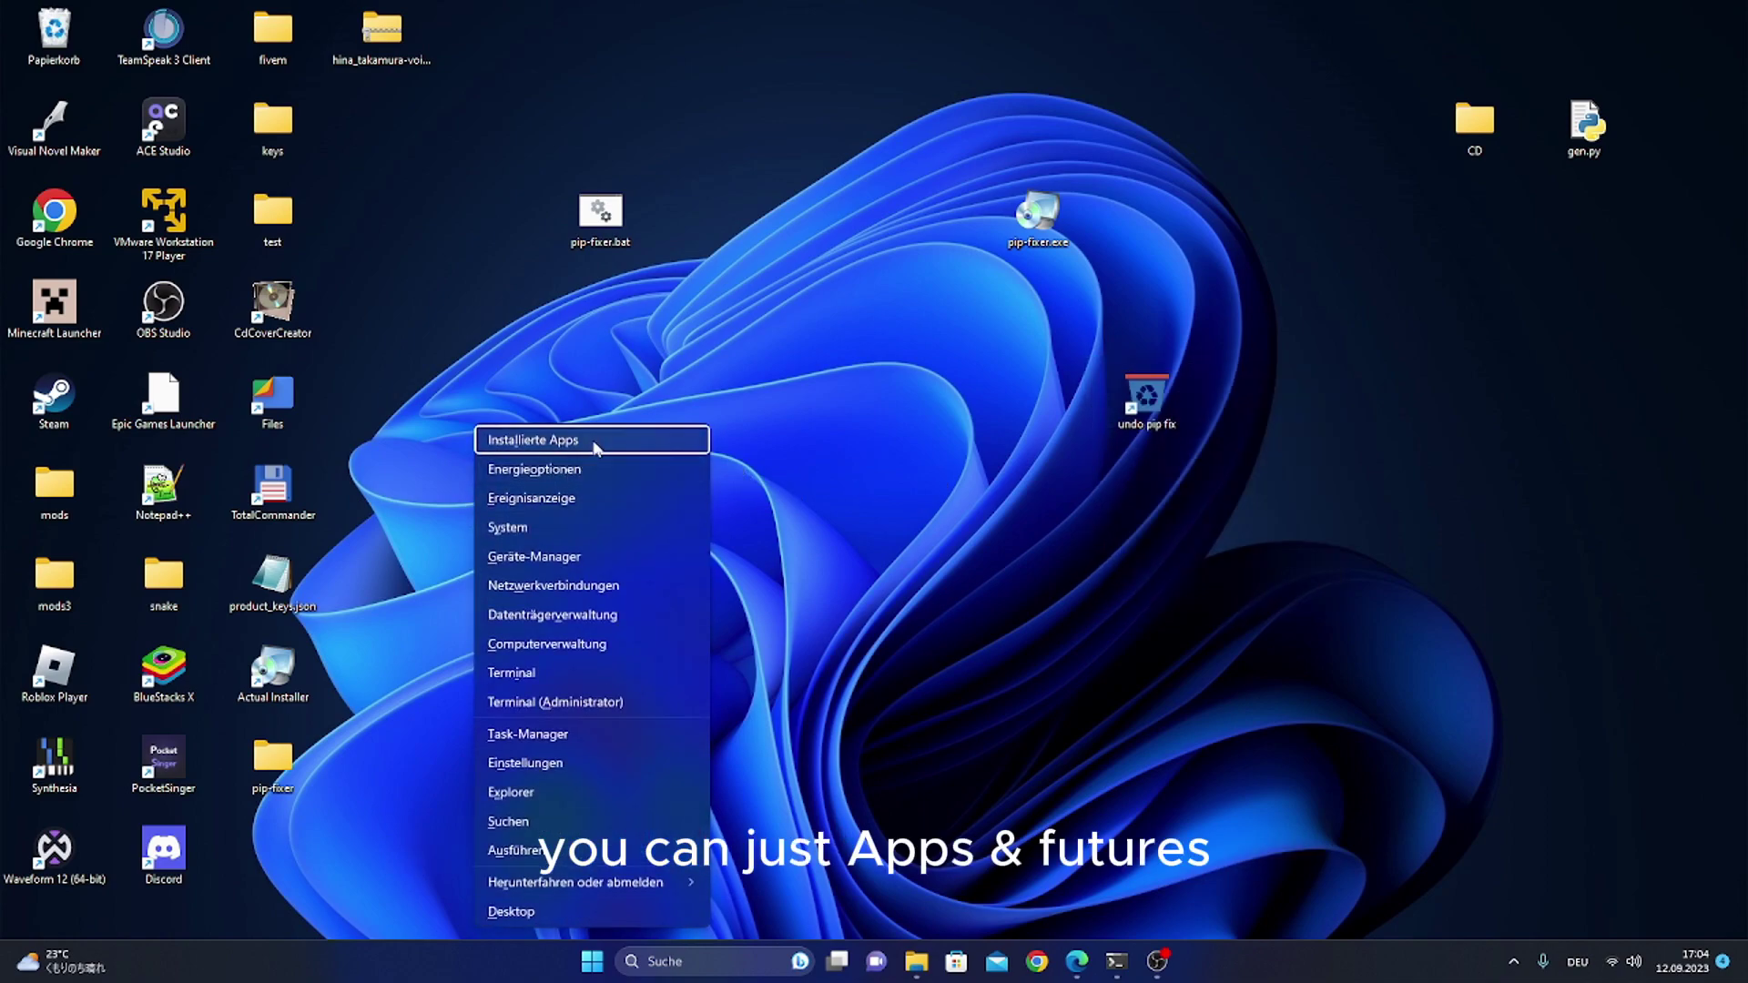
left_click(594, 444)
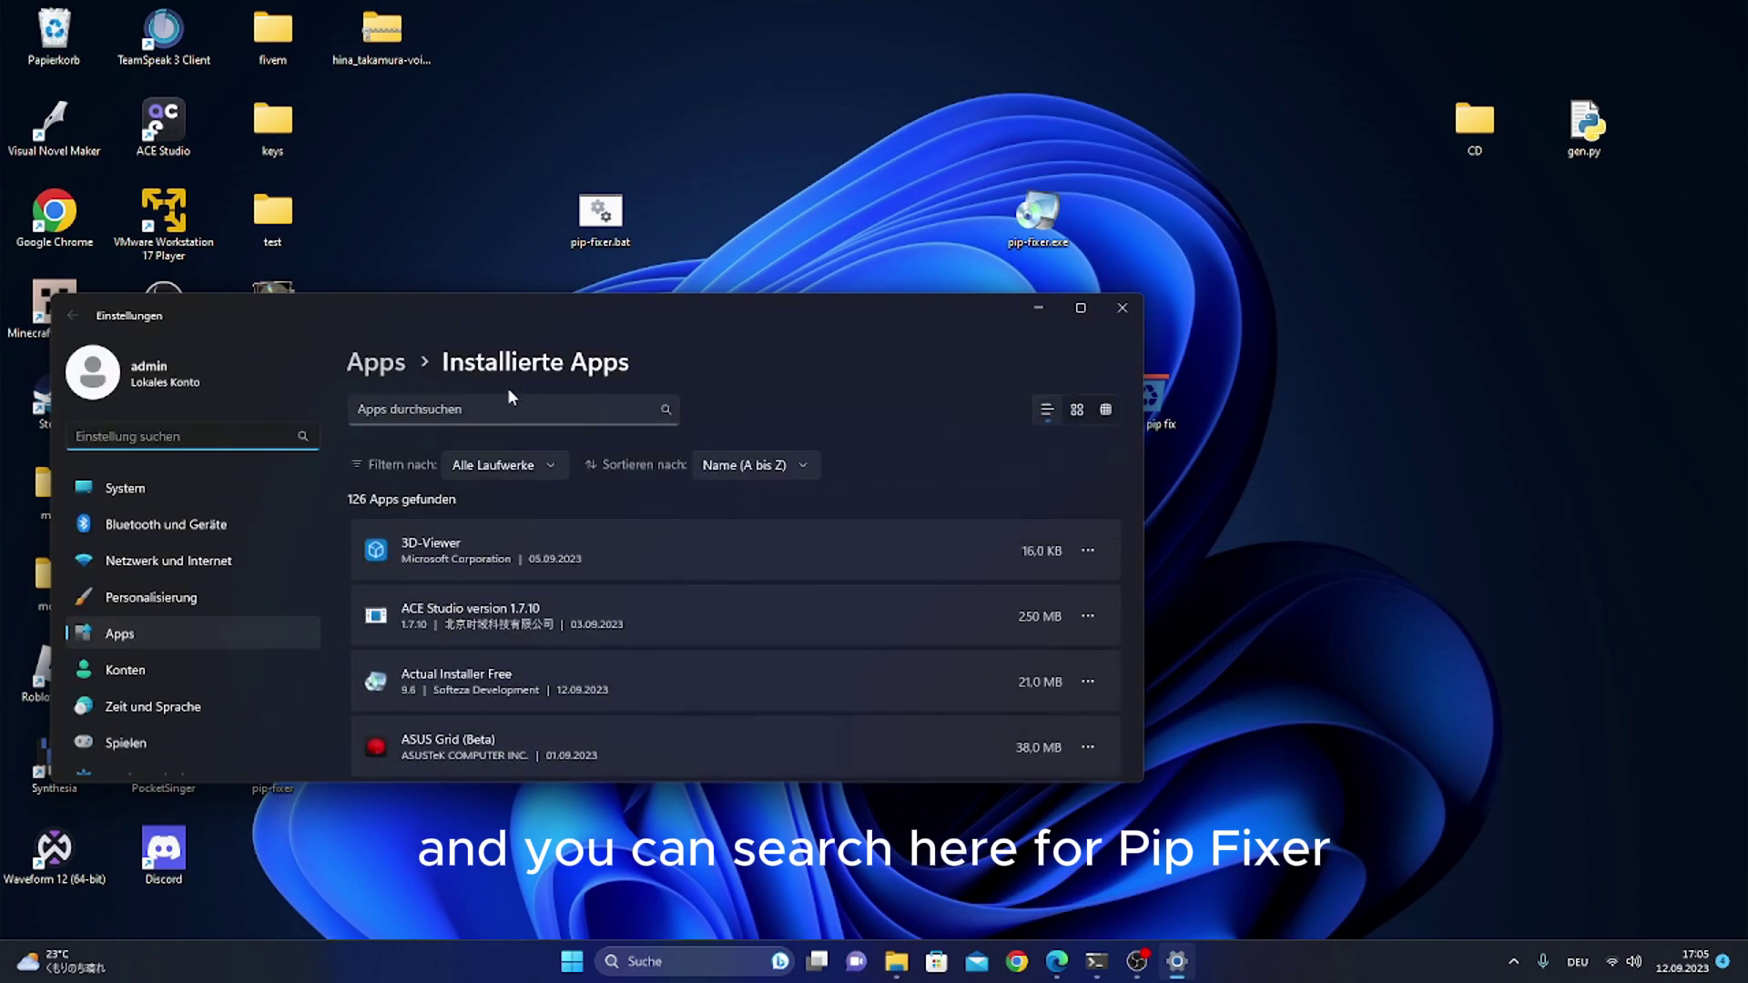
left_click(508, 405)
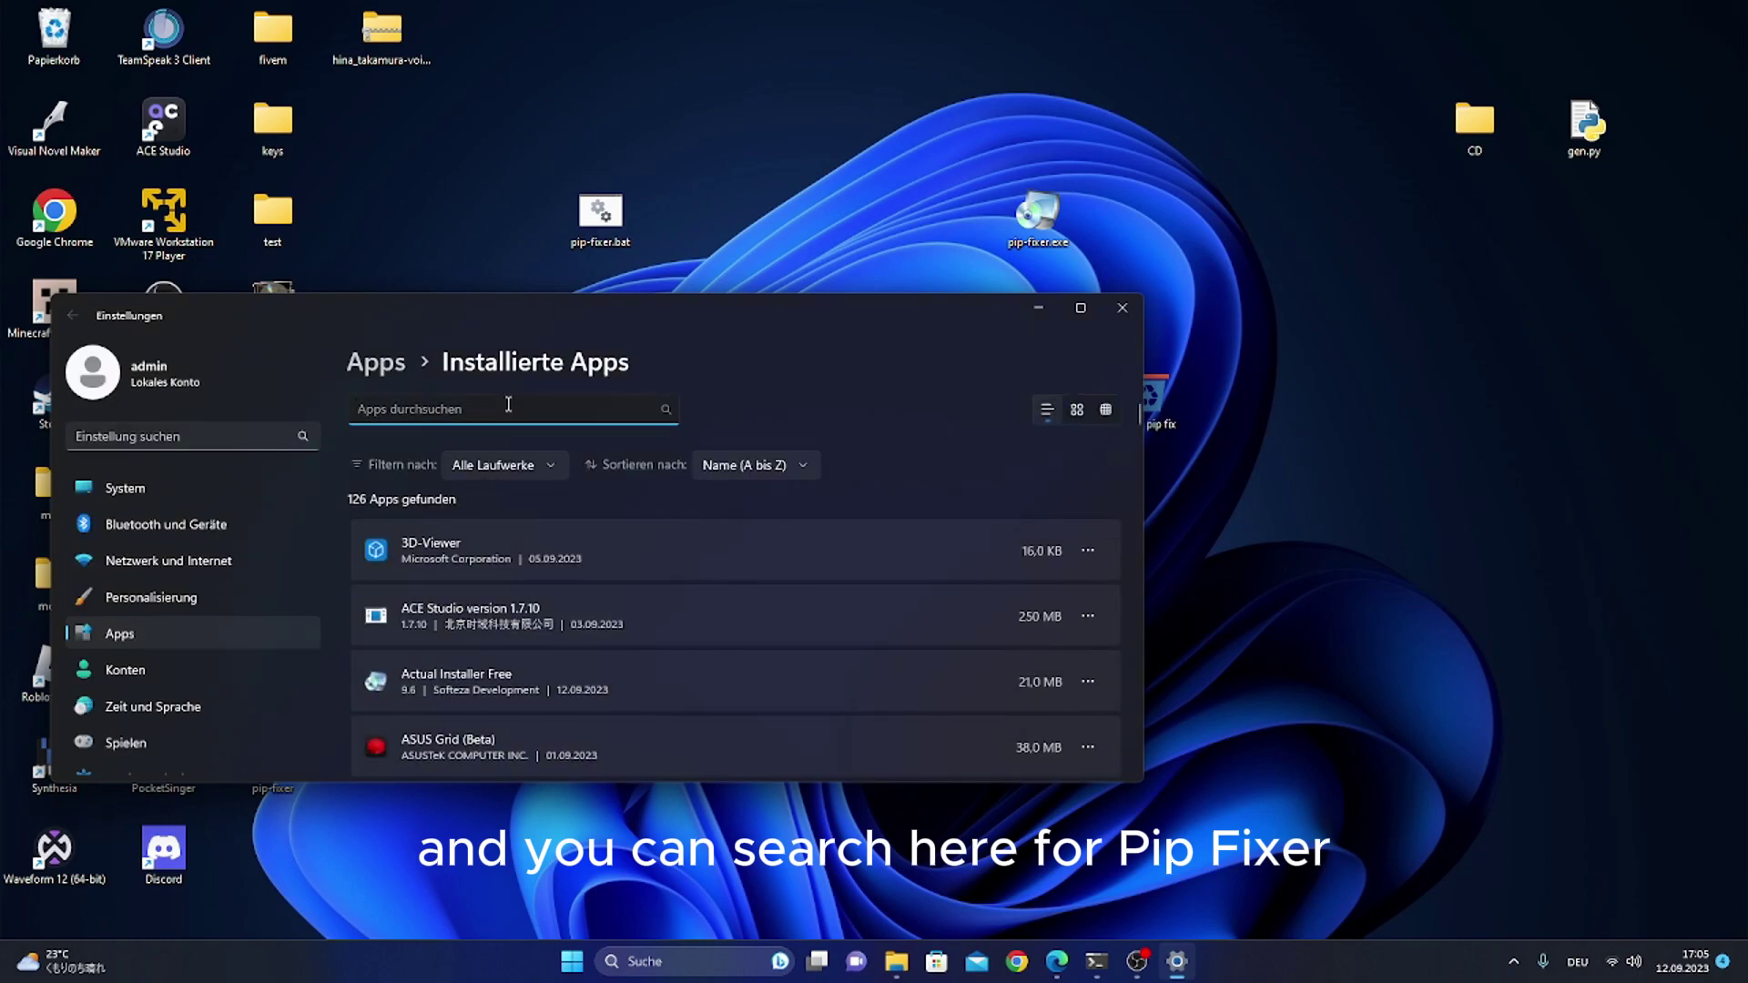
type("pip")
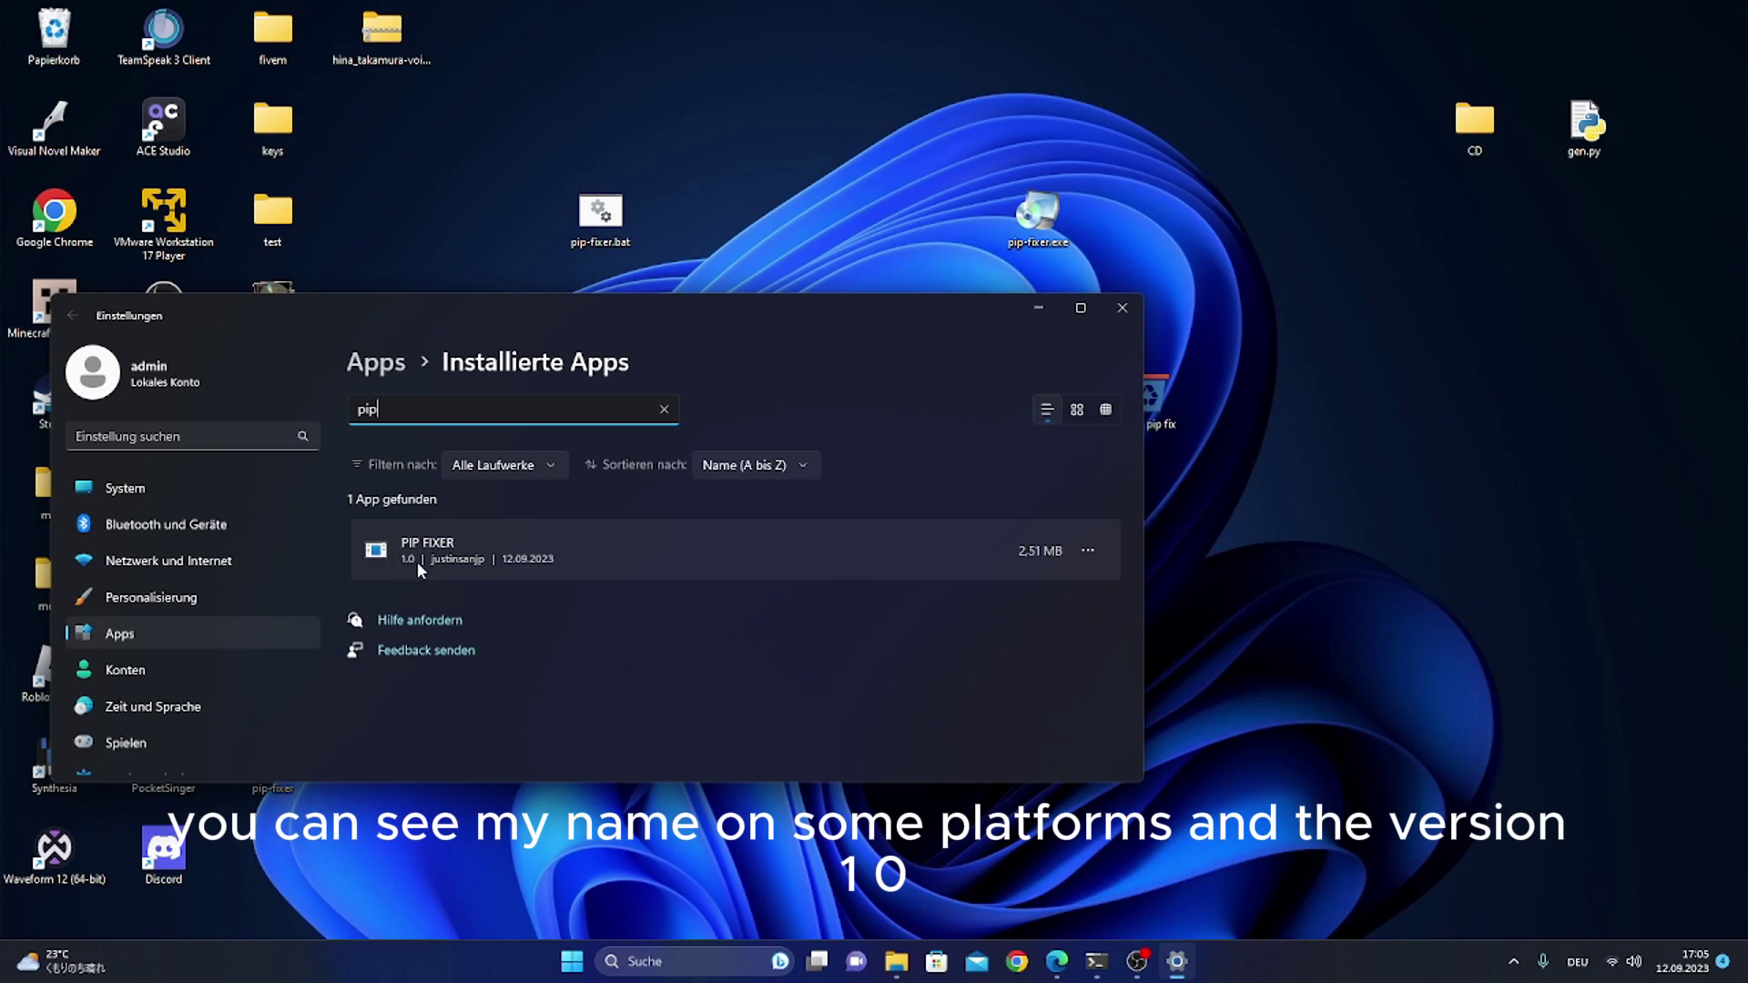
left_click(1088, 551)
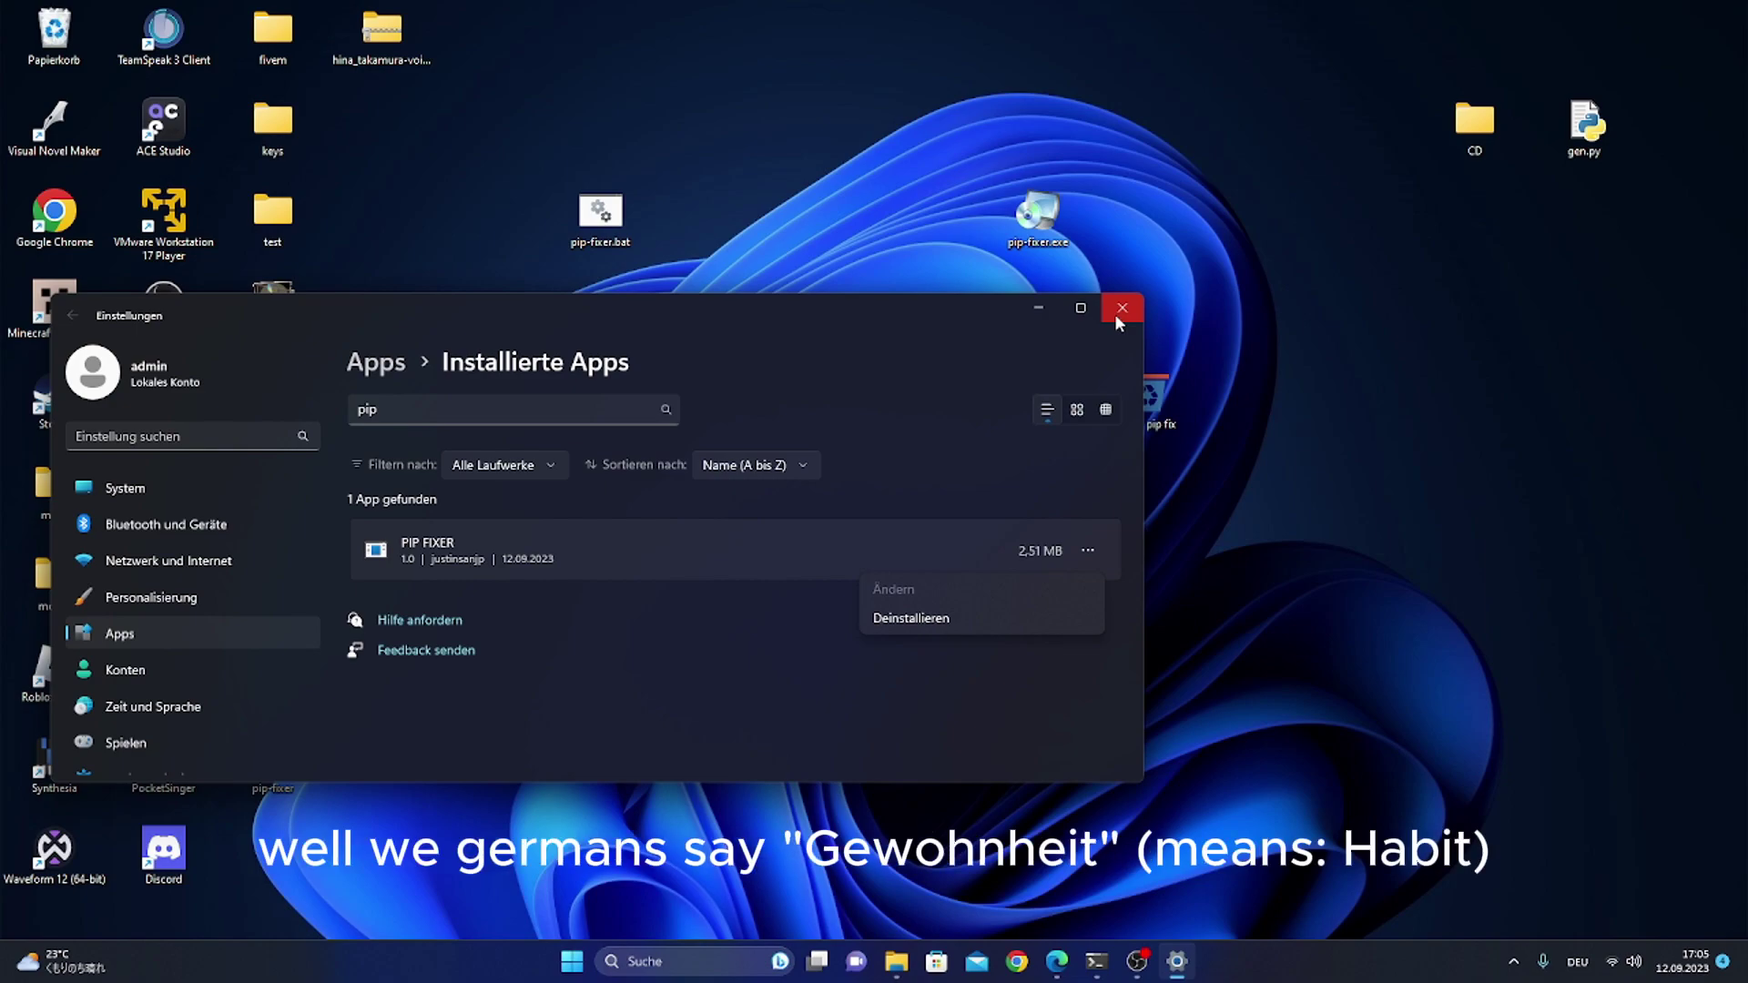
left_click(1117, 321)
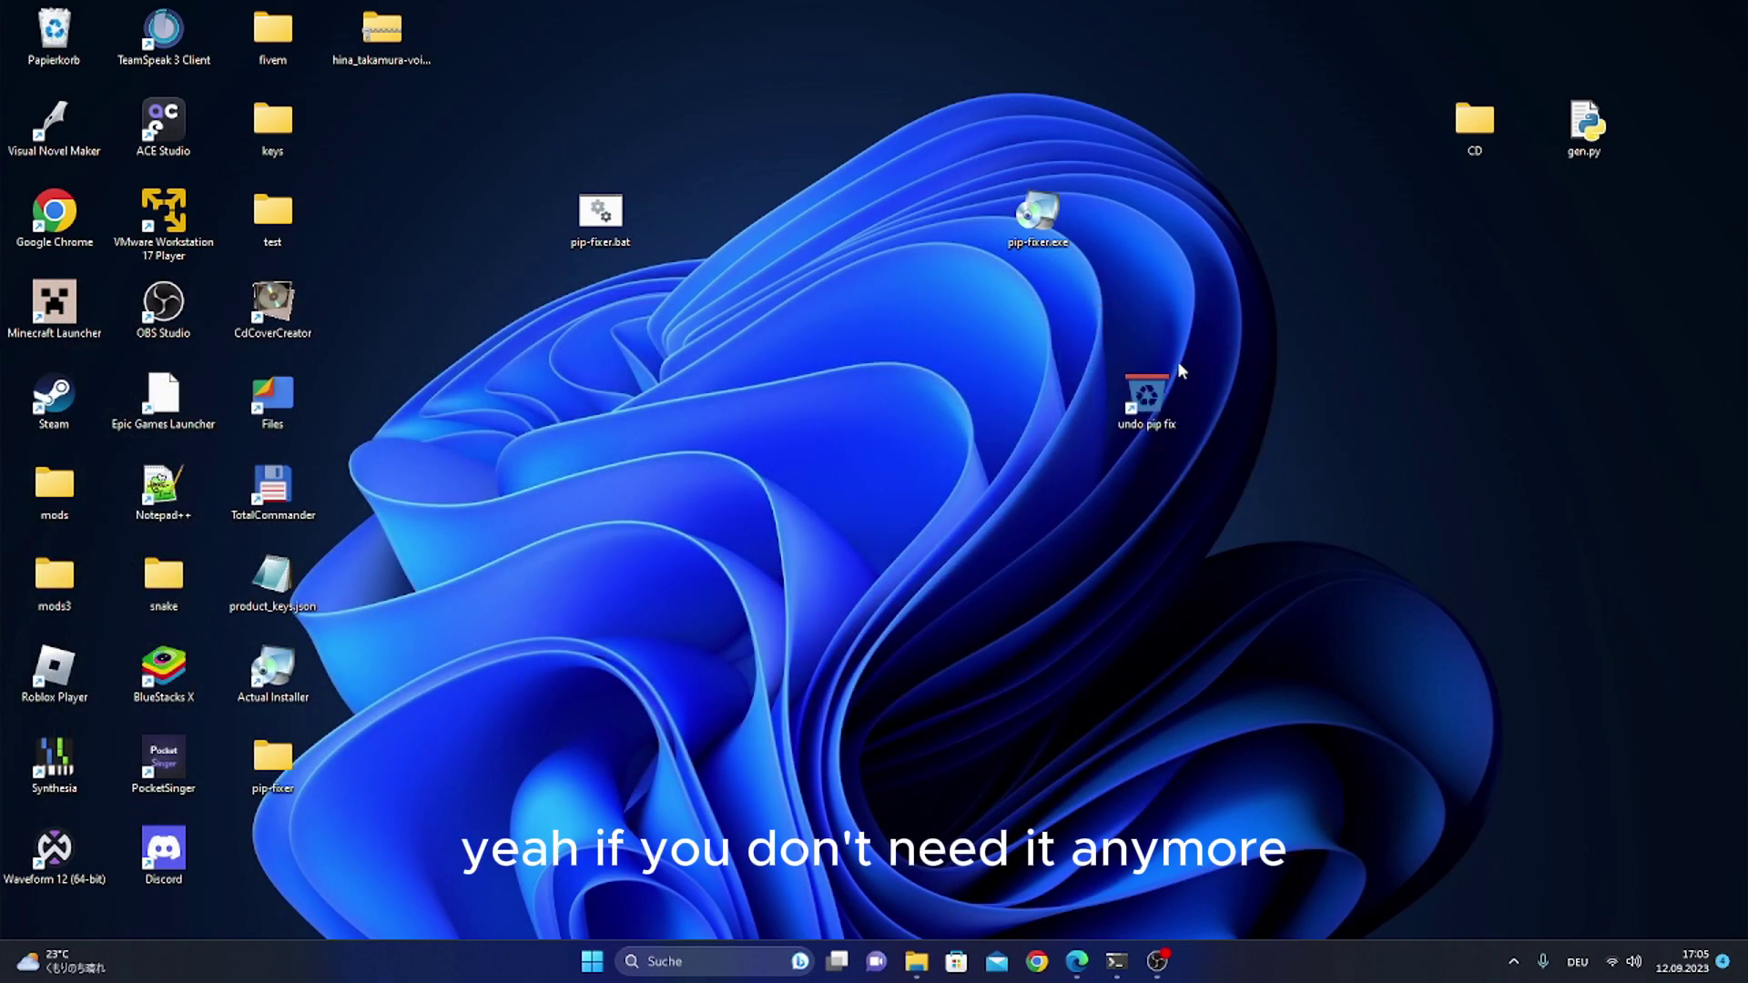
Move 'undo pip fix' near pip-fixer.exe and run it to uninstall PIP FIXER 1.0.
left_click_drag(1273, 442, 1046, 343)
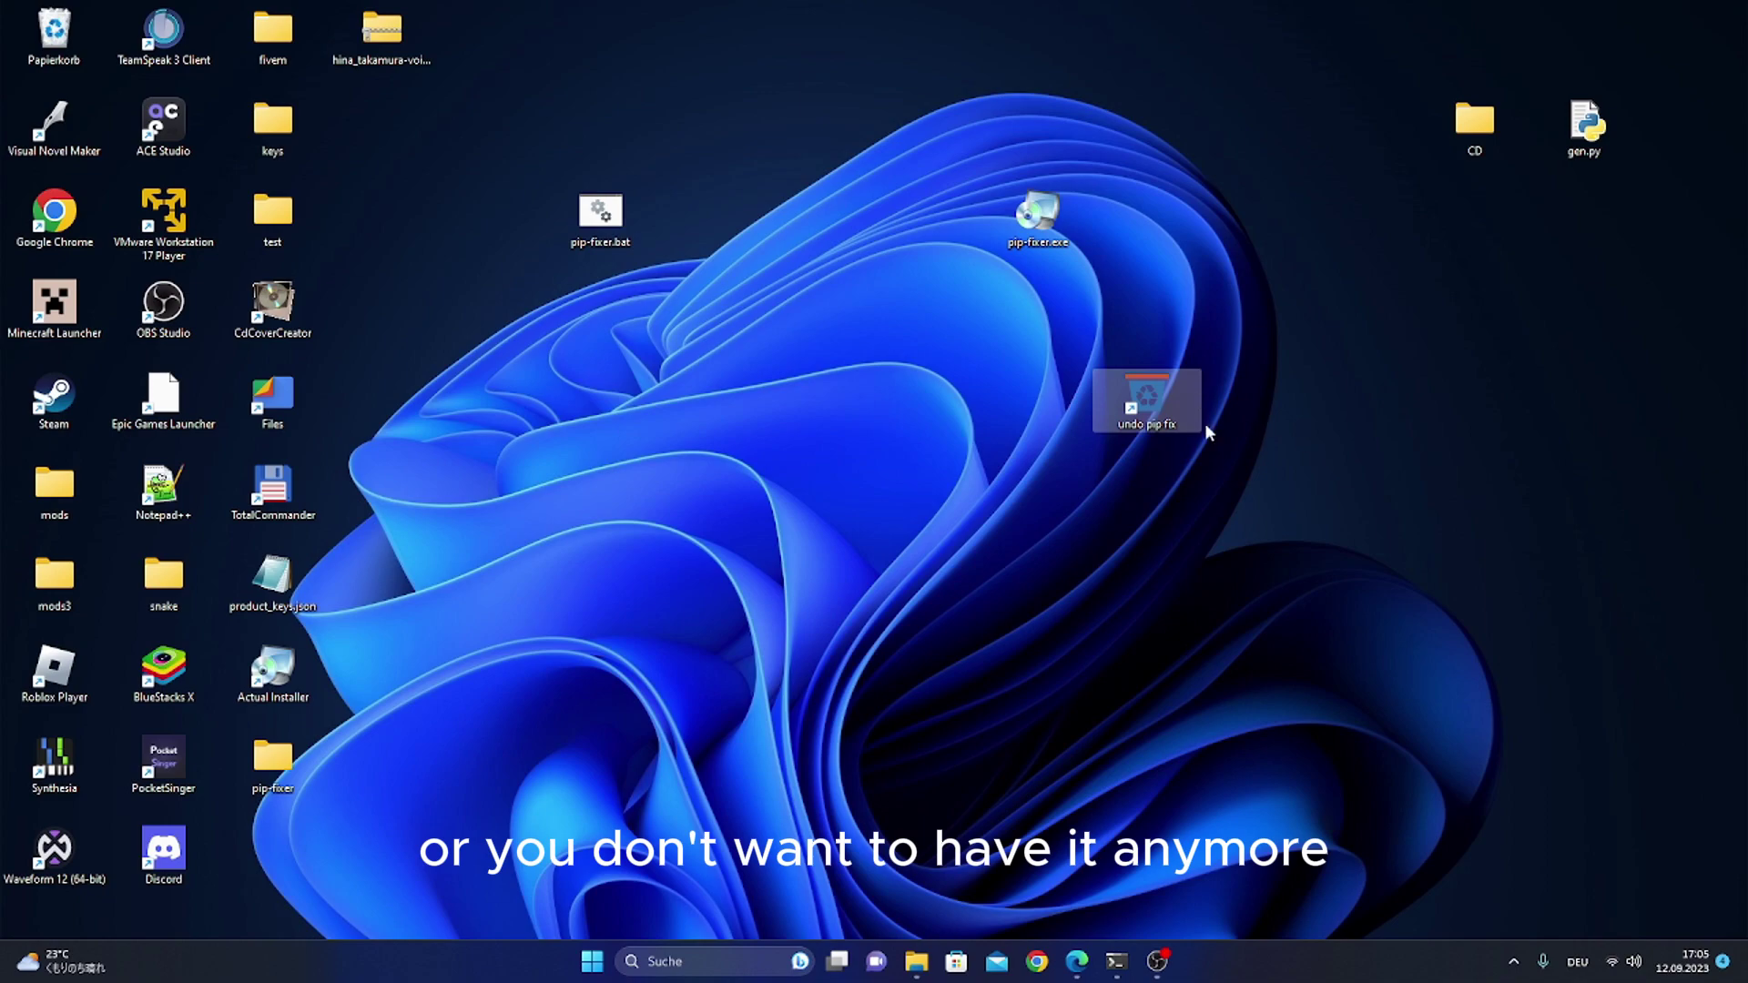
mouse_move(1153, 395)
left_mouse_down()
mouse_move(826, 310)
mouse_move(820, 393)
left_mouse_up()
double_click(819, 394)
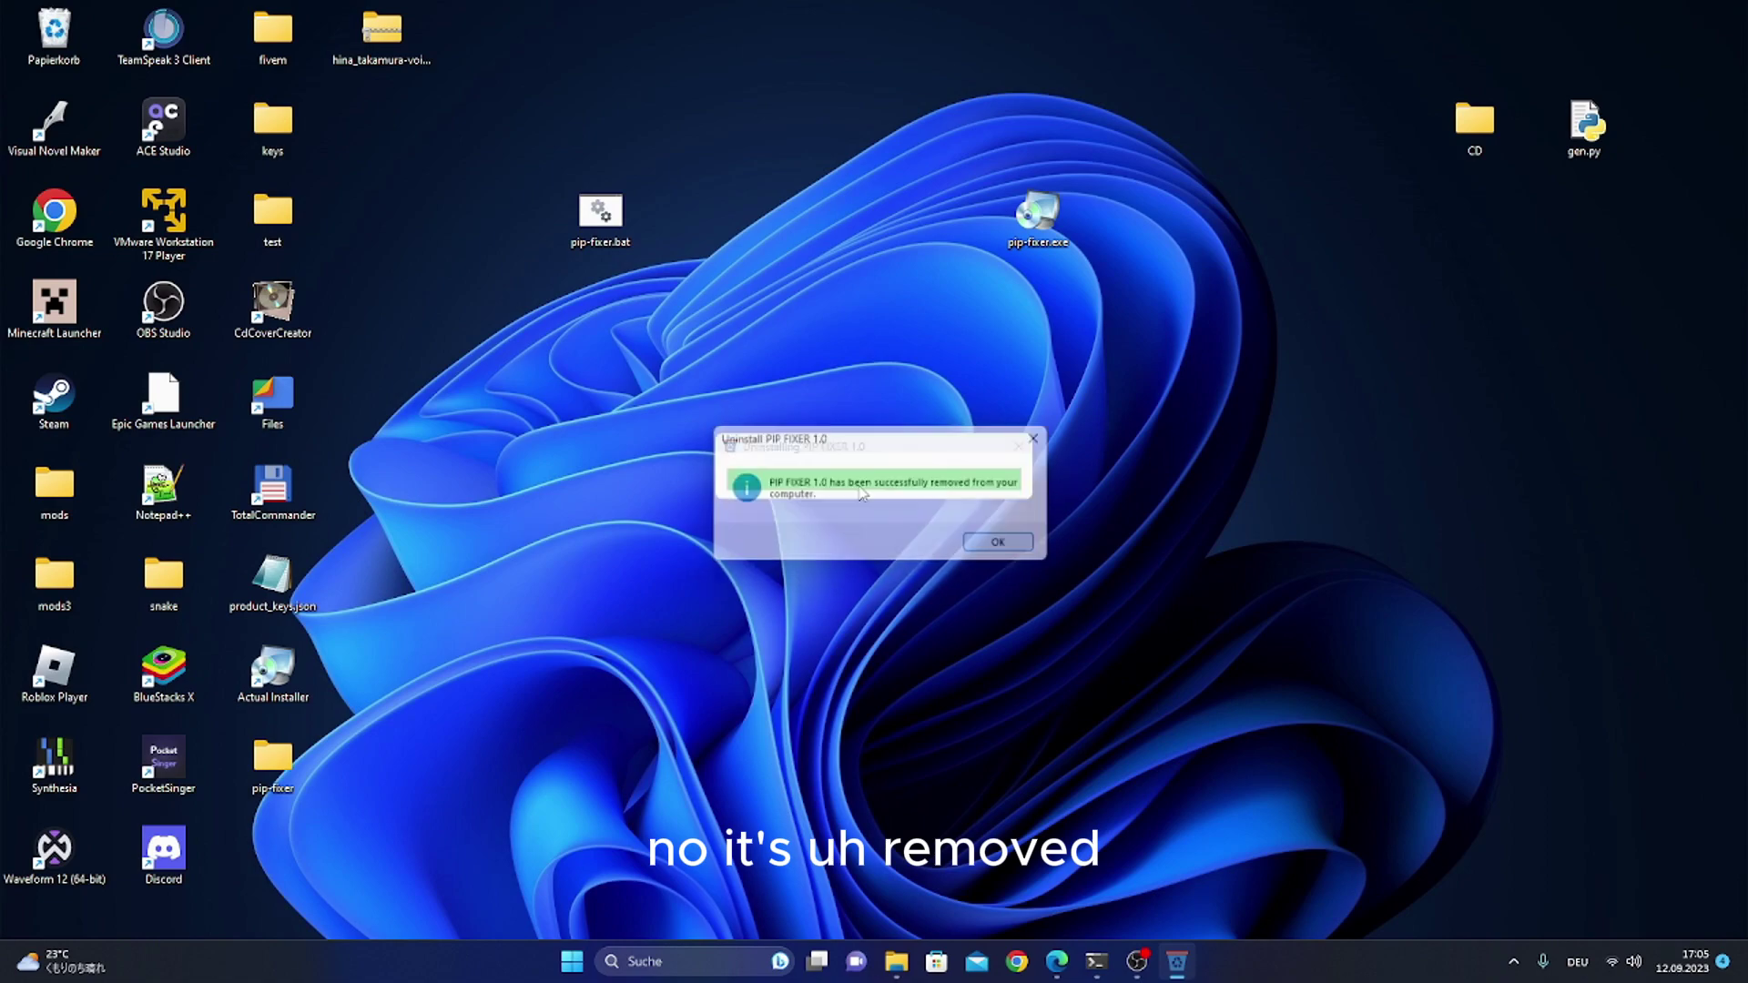
Dismiss the removal success message and reposition the PowerShell window.
left_click(1116, 962)
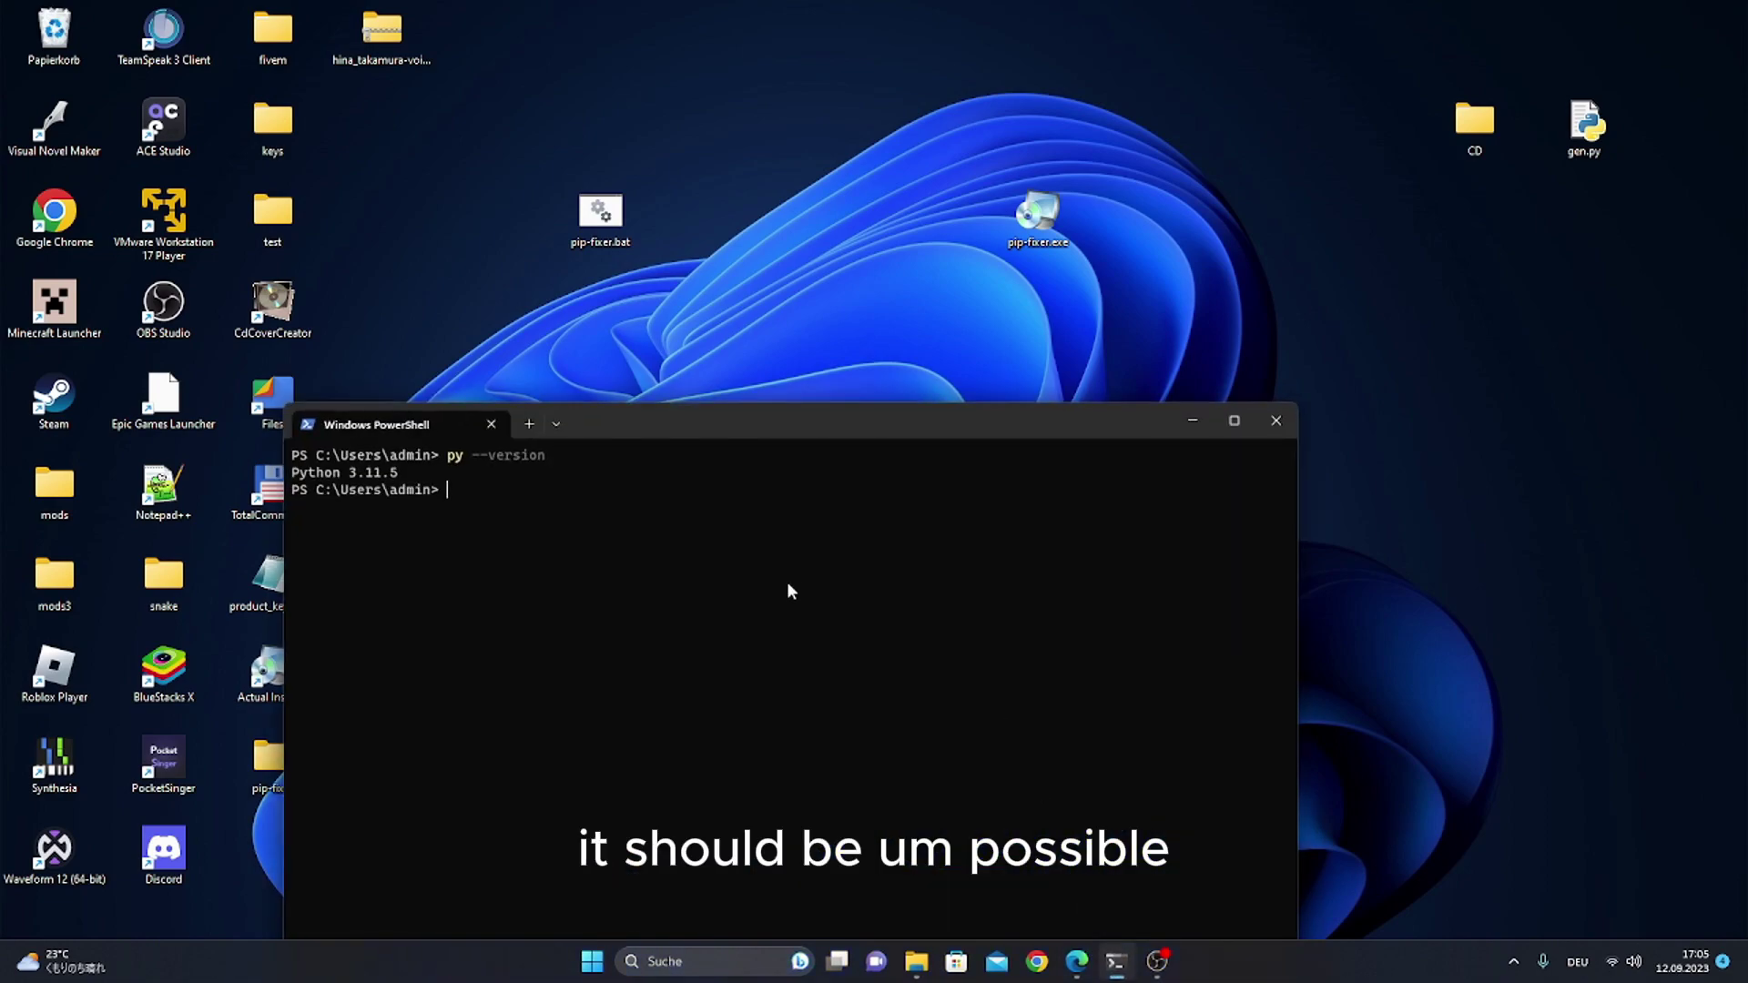
left_click_drag(691, 424, 884, 312)
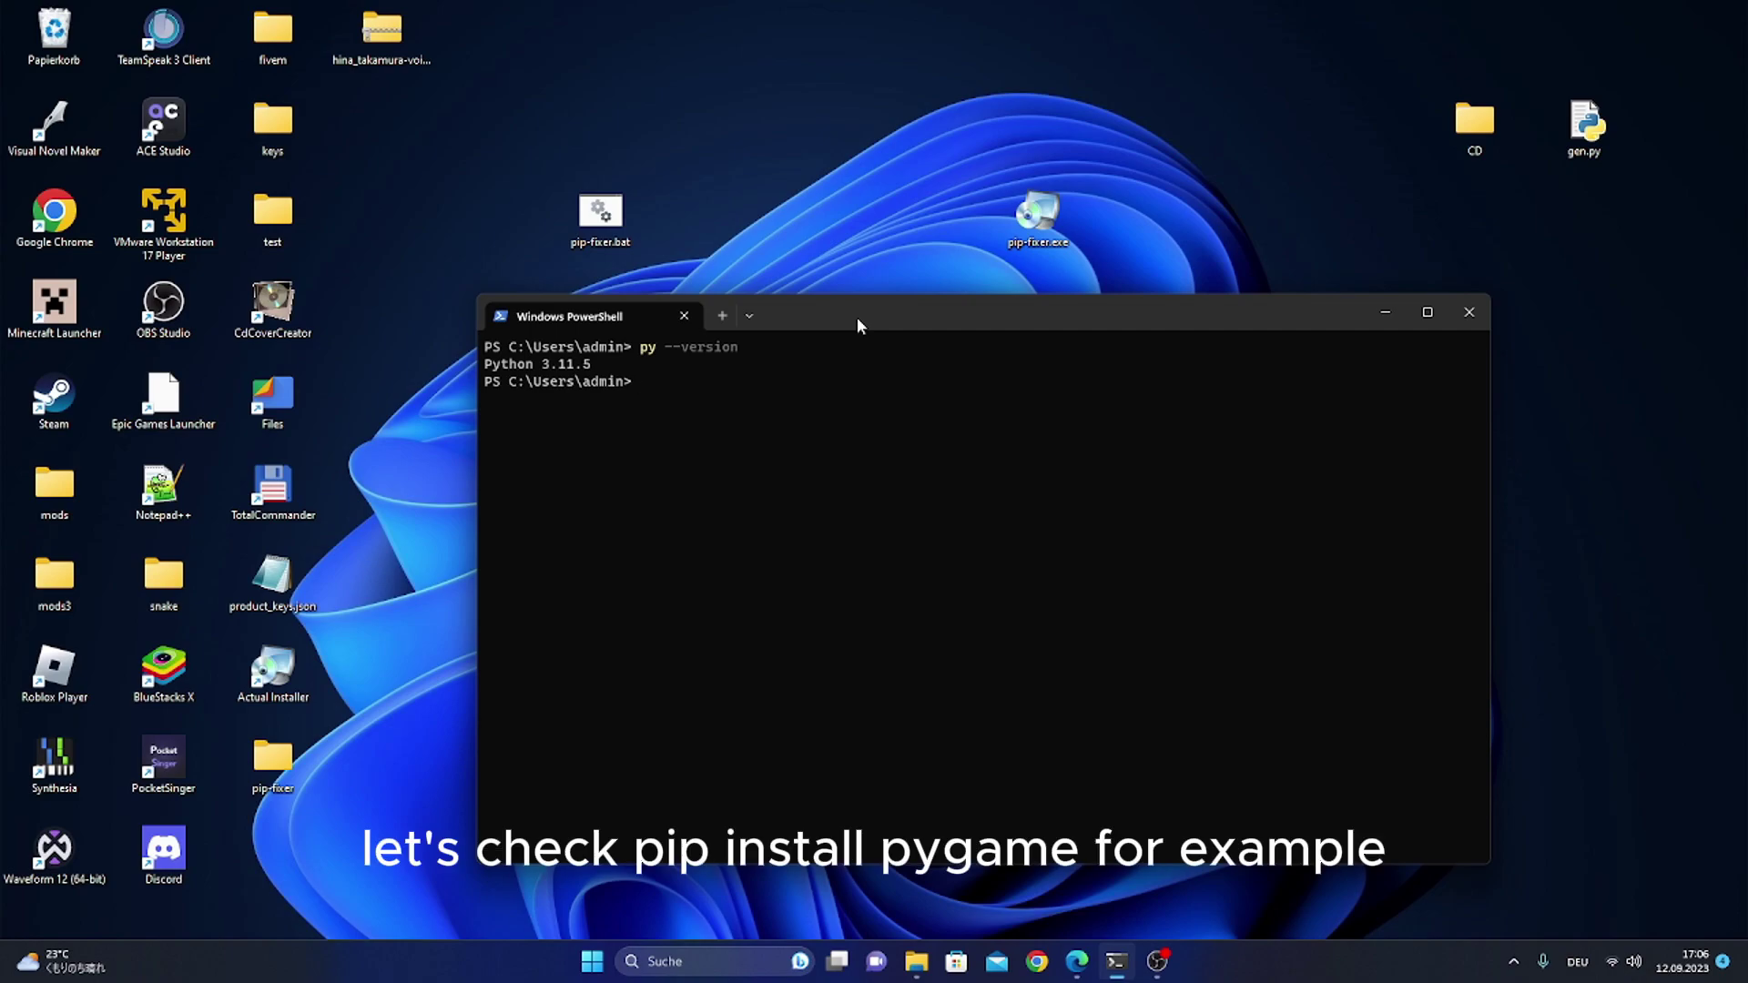
type("pip ins")
Run 'pip install pygame', fixing a typo, to install pygame 2.5.1.
key("BackSpace")
key("BackSpace")
type("nstall py")
type("game")
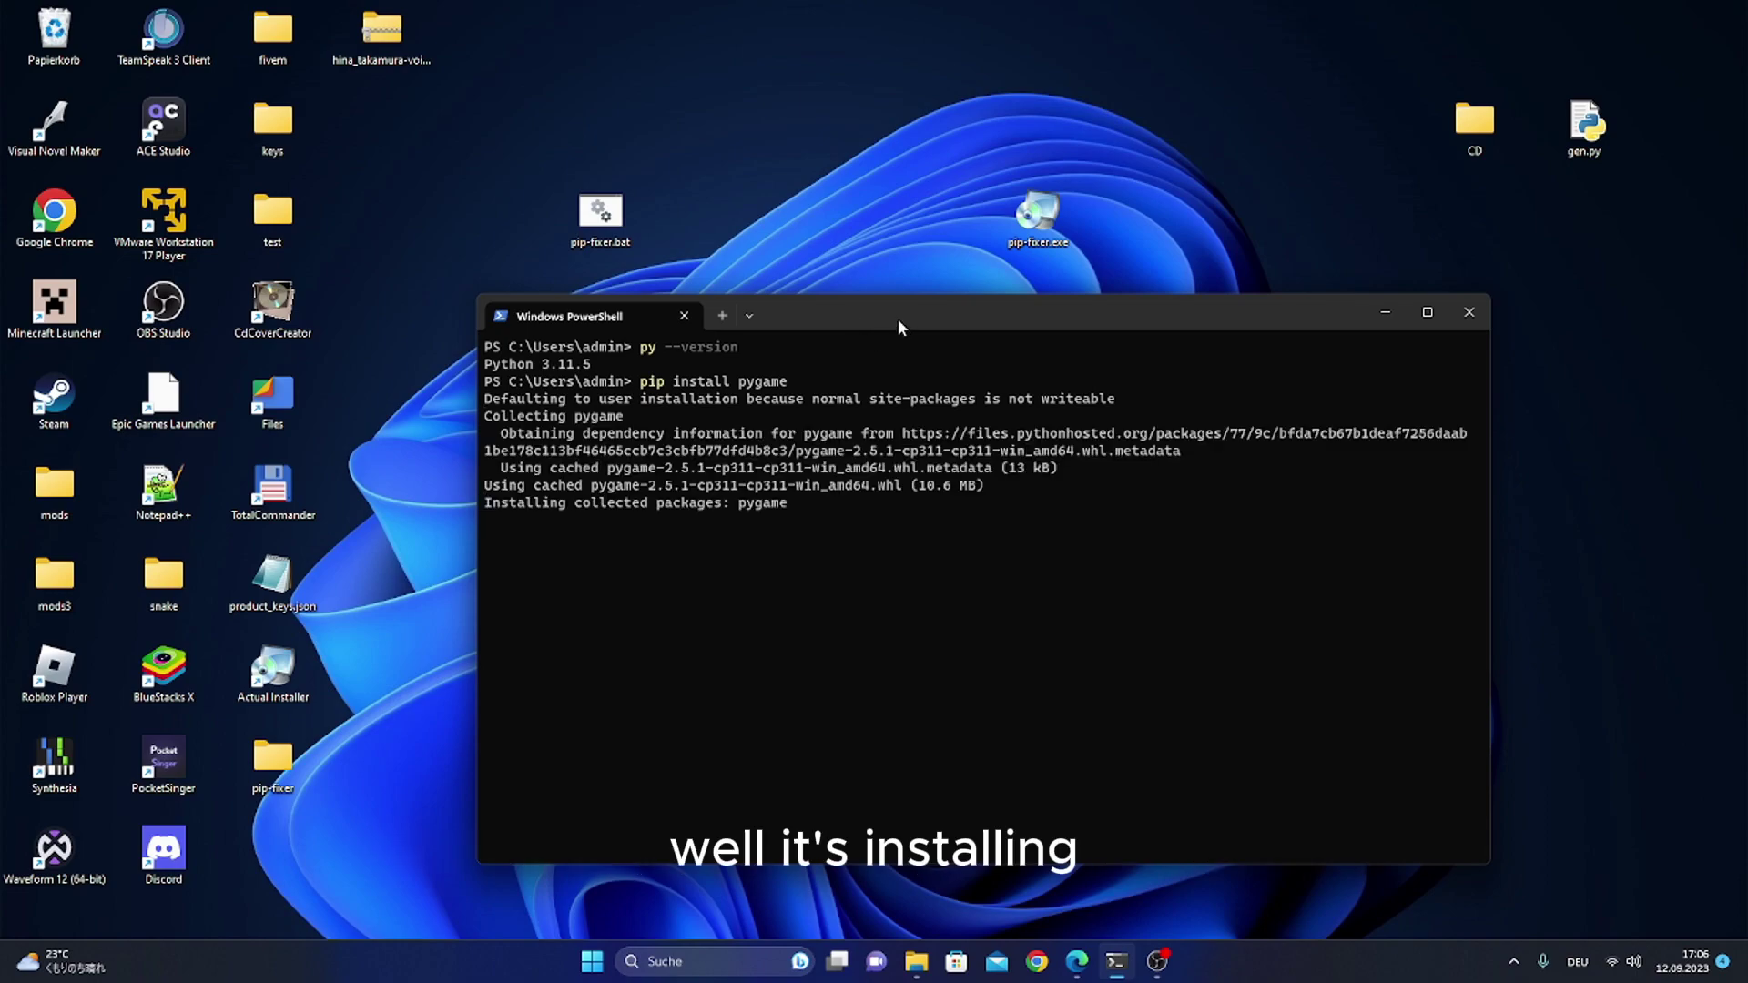
mouse_move(842, 310)
left_mouse_down()
mouse_move(791, 152)
mouse_move(846, 259)
left_mouse_up()
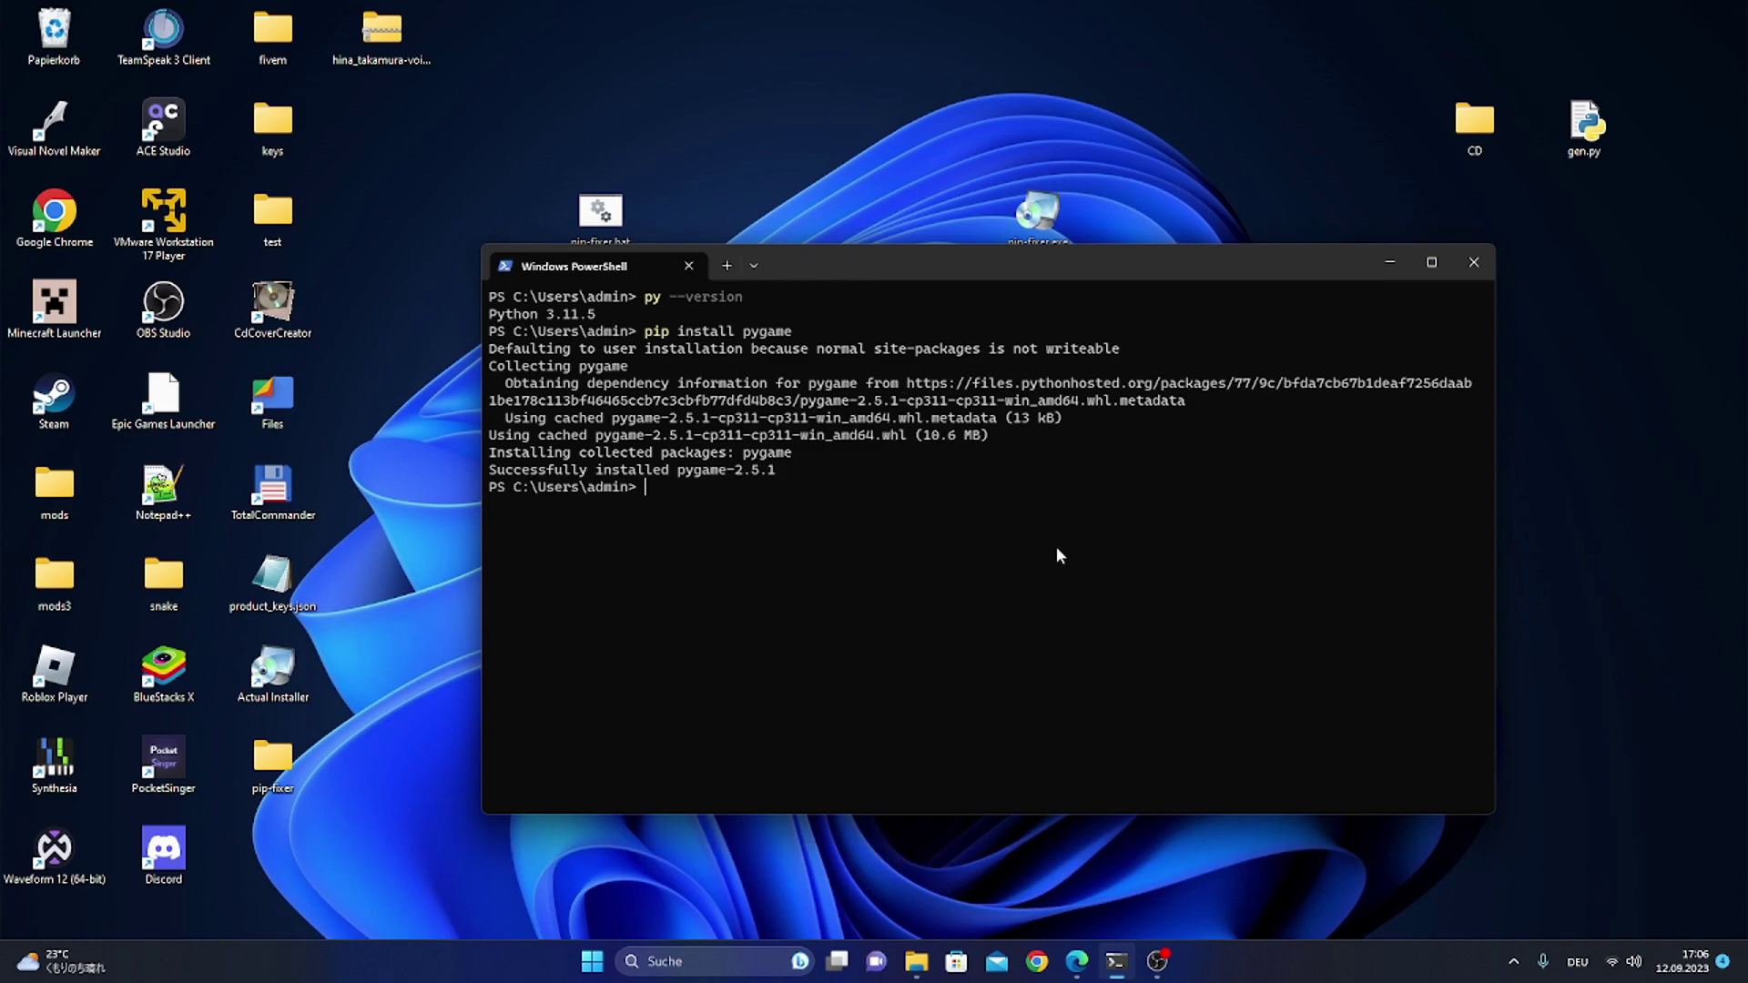
Bring OBS Studio to the front from the taskbar.
left_click(1157, 961)
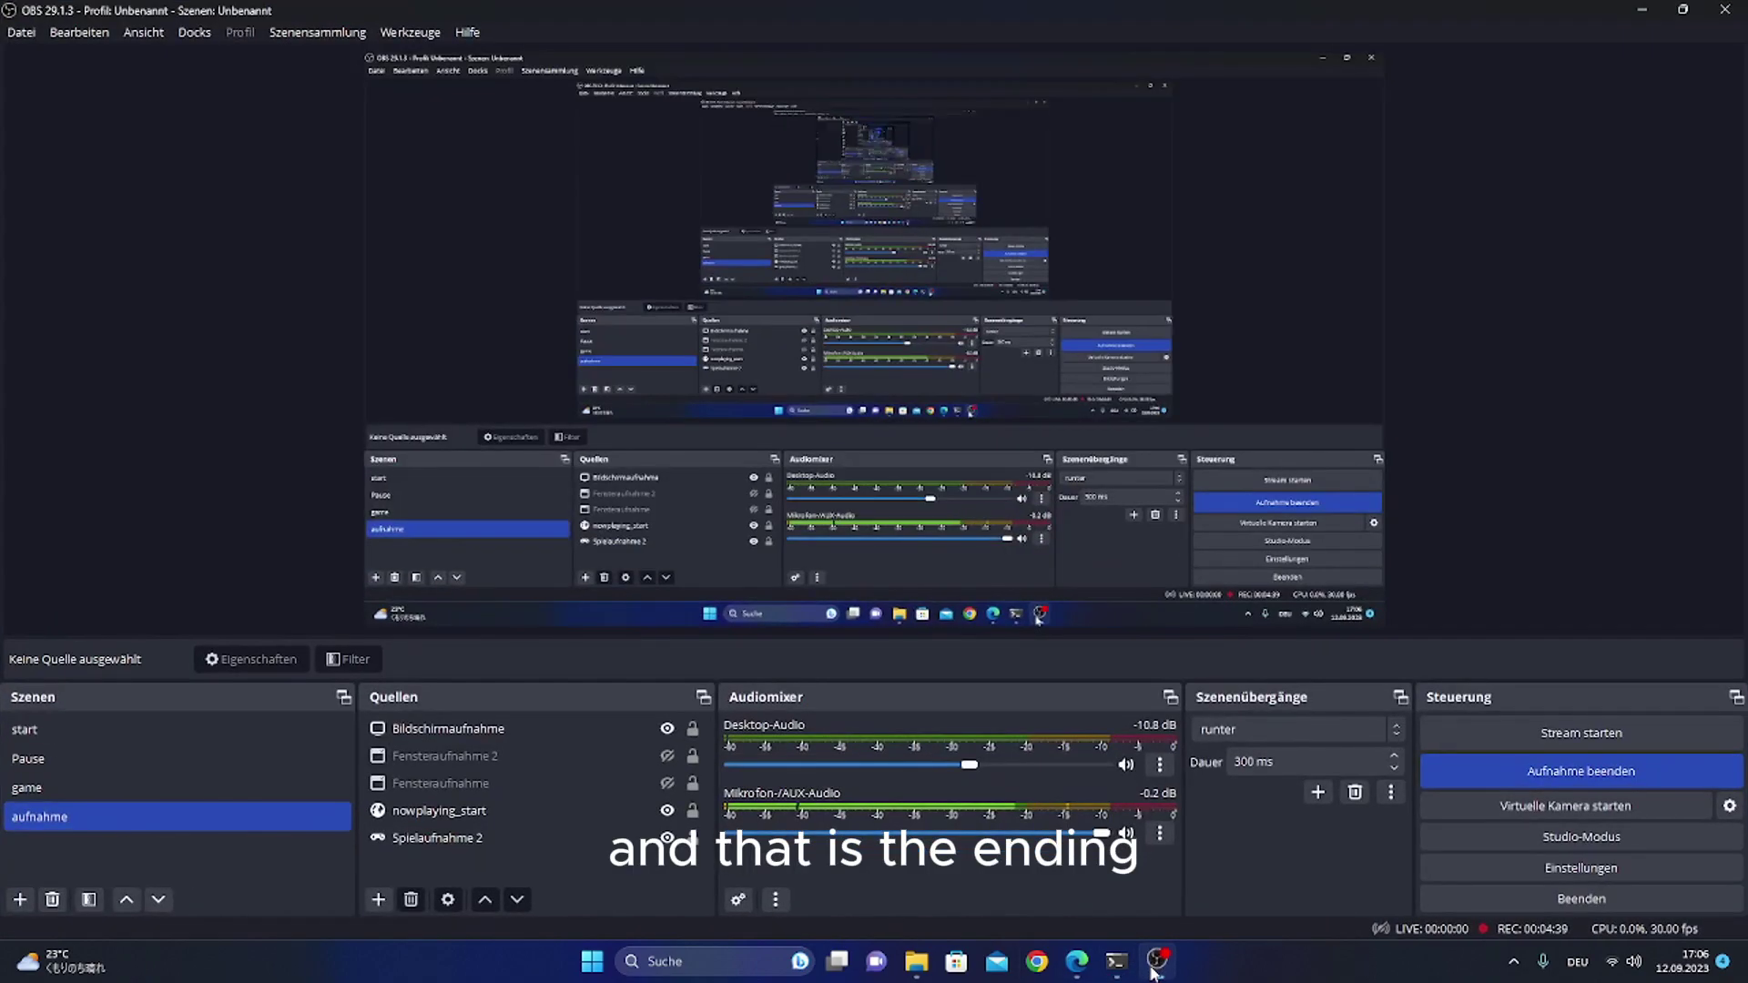